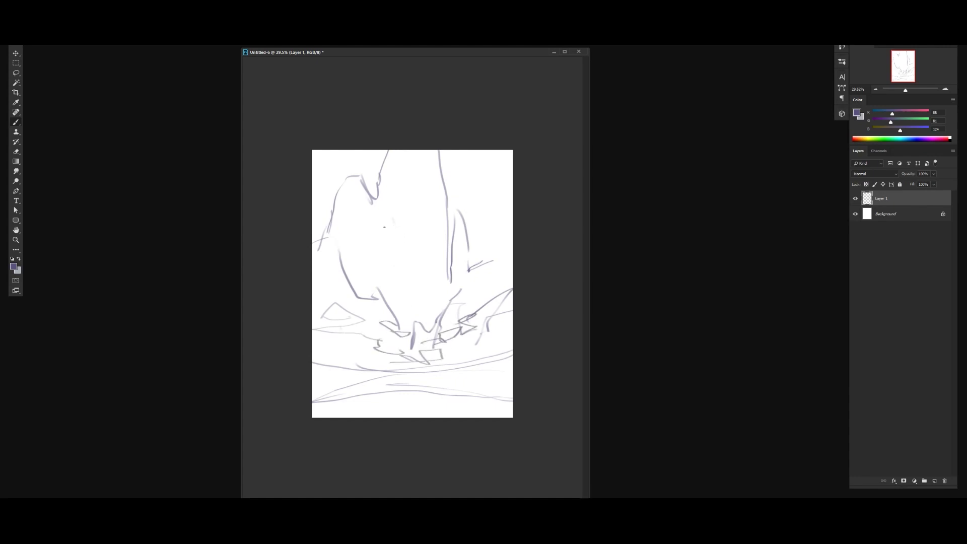
Sketch the central rock edges and crevices, then hatch the sky areas on both sides of the tall peak.
left_click_drag(388, 203, 413, 274)
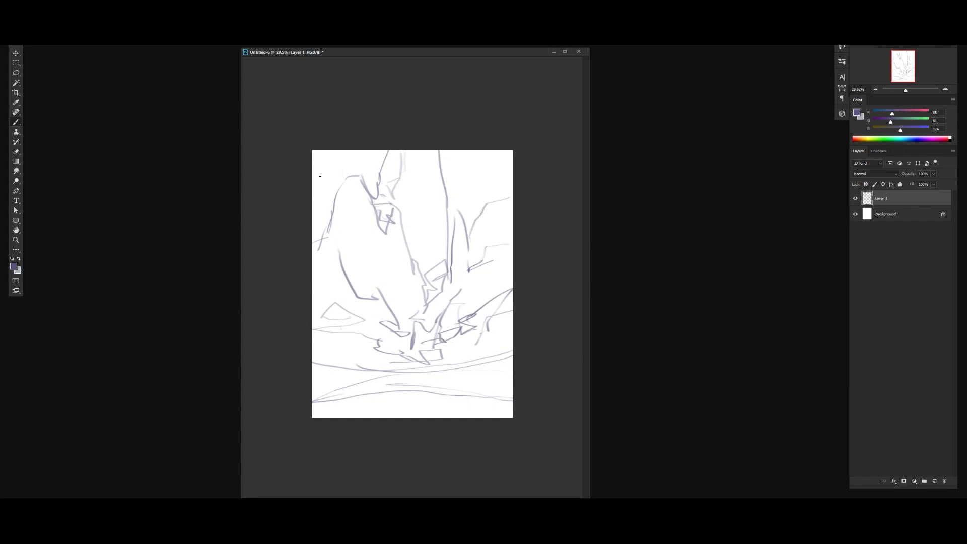
mouse_move(315, 163)
left_mouse_down()
mouse_move(320, 183)
mouse_move(329, 152)
mouse_move(378, 151)
left_mouse_up()
mouse_move(446, 154)
left_mouse_down()
mouse_move(453, 201)
mouse_move(483, 176)
left_mouse_up()
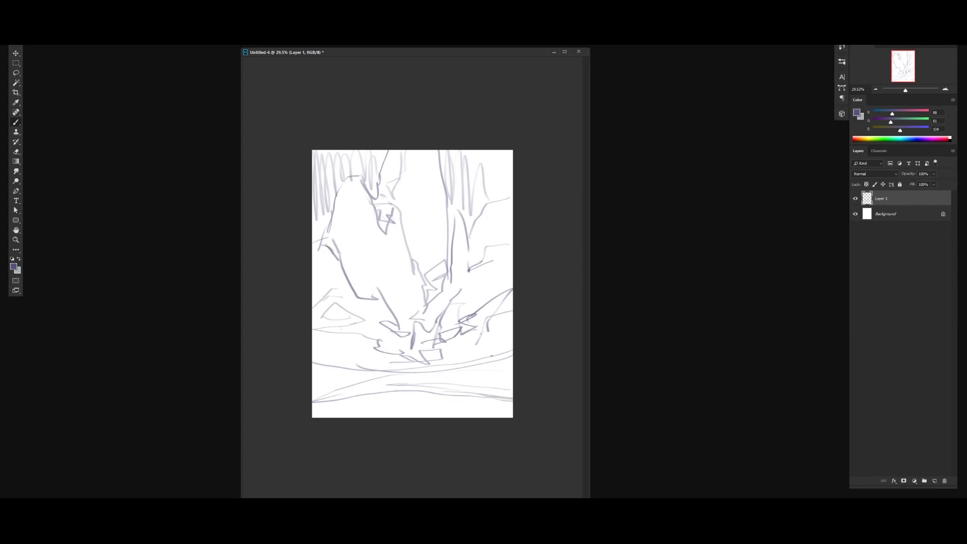
Create a new layer beneath the sketch and fill it with muted purple using the Gradient tool.
left_click(864, 217)
key("ctrl+shift+alt+n")
key("g")
left_click_drag(413, 272, 410, 252)
left_click_drag(410, 320, 410, 352)
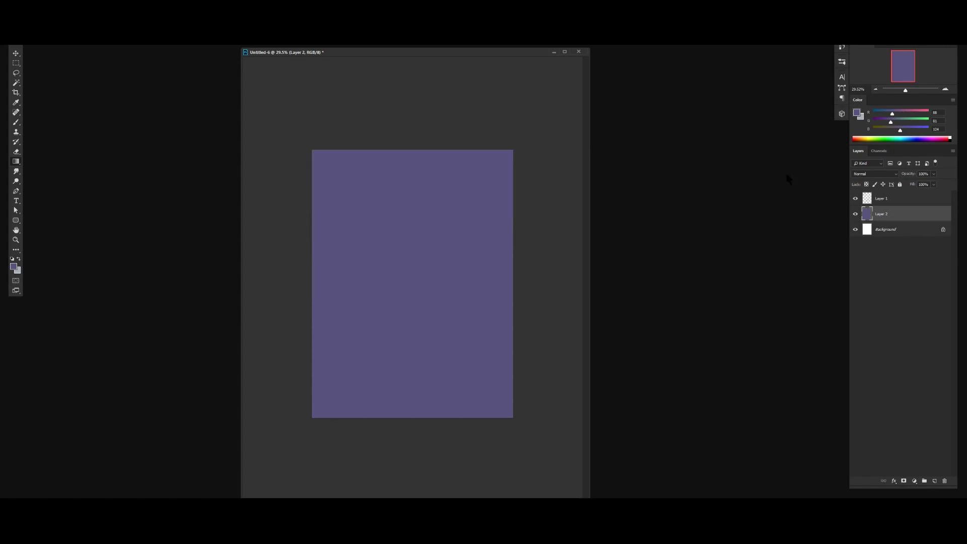
Mix a lighter blue, choose the Sampled Brush 10 16 preset, and cover the purple base with broad textured strokes.
left_click(857, 114)
left_click(445, 173)
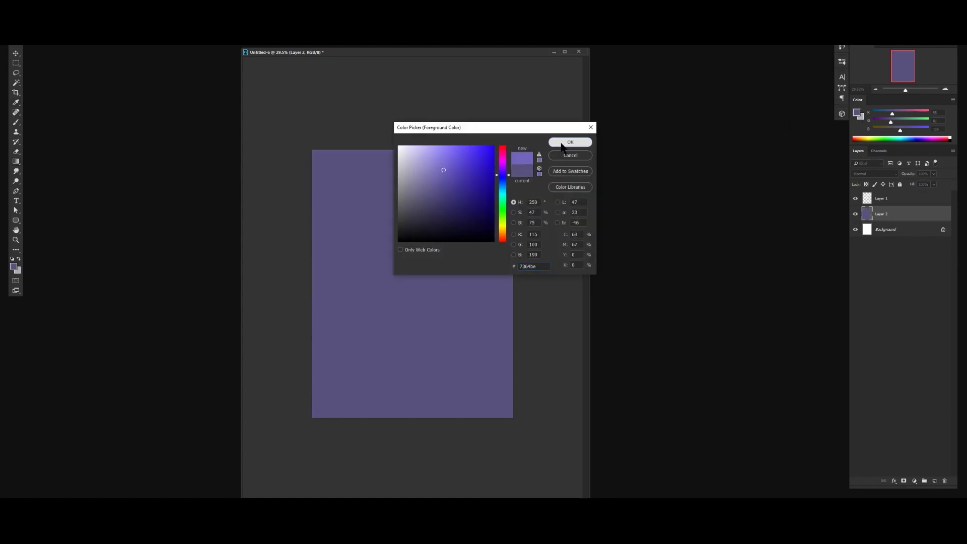
left_click(572, 143)
left_click_drag(894, 120, 907, 121)
right_click(469, 209)
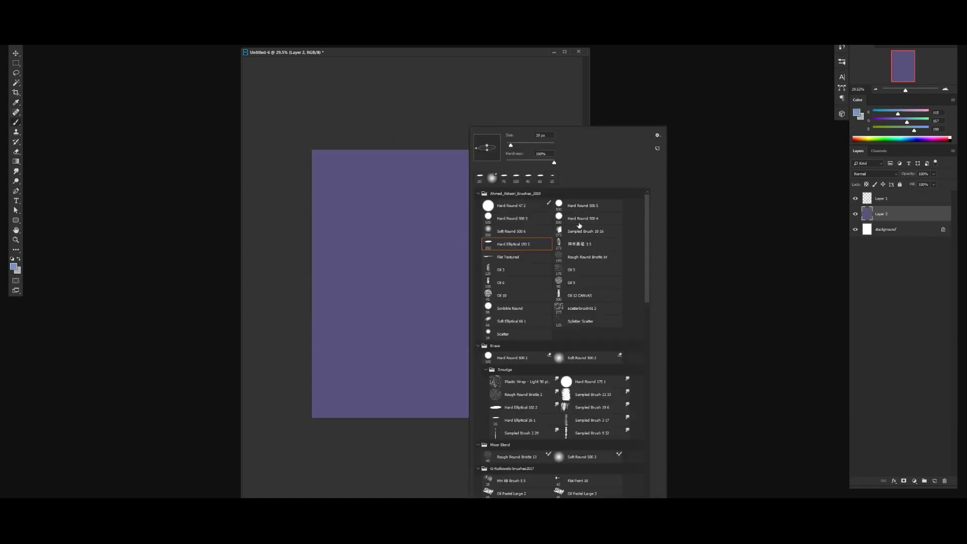
double_click(586, 231)
mouse_move(447, 244)
left_mouse_down()
mouse_move(337, 287)
mouse_move(352, 180)
mouse_move(463, 191)
mouse_move(446, 357)
mouse_move(350, 290)
mouse_move(367, 356)
left_mouse_up()
scroll(436, 228, "down", 3)
Choose a more saturated blue and brush loose colour variation across the base layer.
left_click(856, 113)
left_click_drag(501, 187, 458, 165)
left_click(561, 143)
mouse_move(408, 267)
left_mouse_down()
mouse_move(375, 242)
mouse_move(477, 272)
mouse_move(464, 342)
left_mouse_up()
left_click_drag(350, 315, 413, 252)
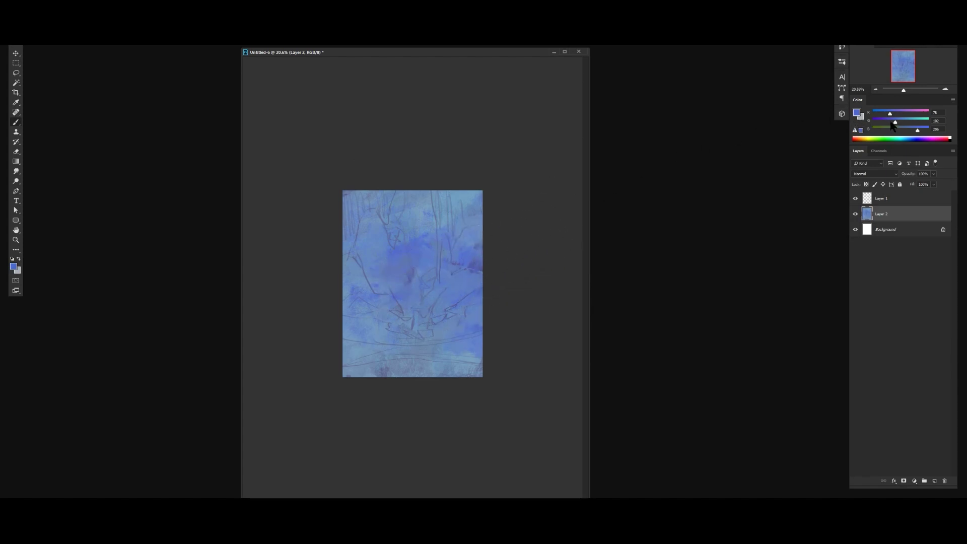
Mix a violet and block in the lower part of the scene on a new layer above the blue base.
left_click(889, 121)
left_click(894, 113)
key("ctrl+shift+alt+n")
left_click_drag(463, 372, 322, 364)
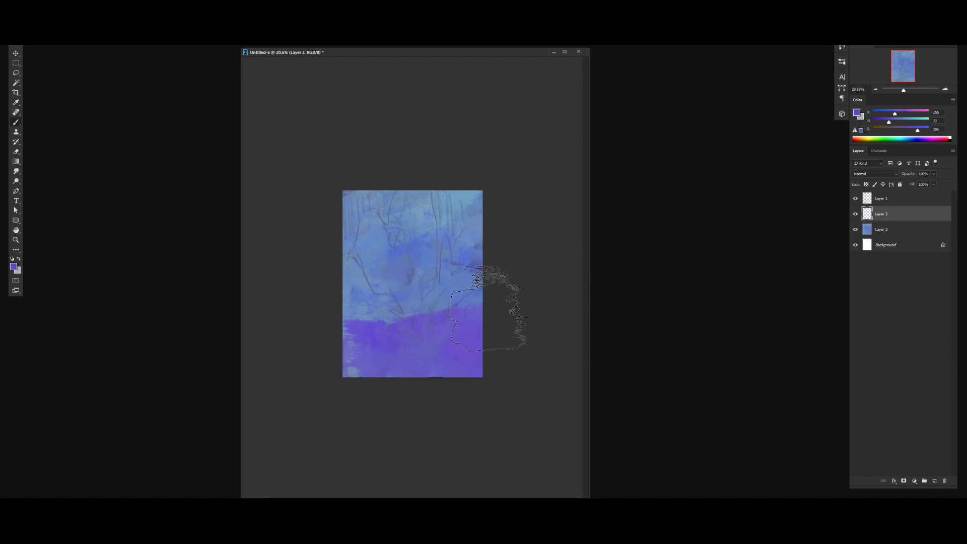
mouse_move(438, 302)
left_mouse_down()
mouse_move(400, 295)
mouse_move(453, 297)
left_mouse_up()
Sample blues and violets from the canvas and blend the violet upward into the mountain area.
left_click(398, 297, "alt")
left_click(420, 362, "alt")
left_click_drag(363, 307, 395, 267)
left_click(378, 236, "alt")
left_click_drag(454, 255, 411, 312)
Soften the violet painting with a Soft Round eraser and merge the layer down into the blue base.
key("e")
right_click(400, 290)
double_click(510, 357)
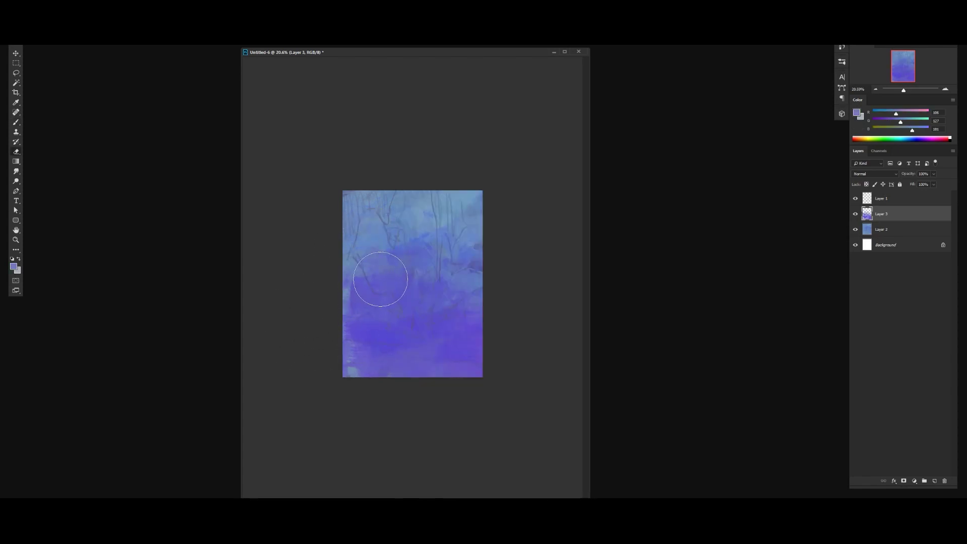
mouse_move(379, 280)
left_mouse_down()
mouse_move(483, 263)
mouse_move(323, 236)
mouse_move(381, 326)
mouse_move(308, 368)
mouse_move(487, 367)
mouse_move(350, 379)
mouse_move(390, 376)
left_mouse_up()
key("ctrl+e")
Duplicate the merged base layer, brighten the copy with Levels, and hide it behind a black layer mask.
key("ctrl+j")
key("ctrl+l")
left_click_drag(761, 157, 685, 157)
left_click(789, 86)
left_click(905, 481, "alt")
Choose a textured brush and paint white on the mask to reveal the bright snow shapes at the cliff base.
key("b")
right_click(451, 266)
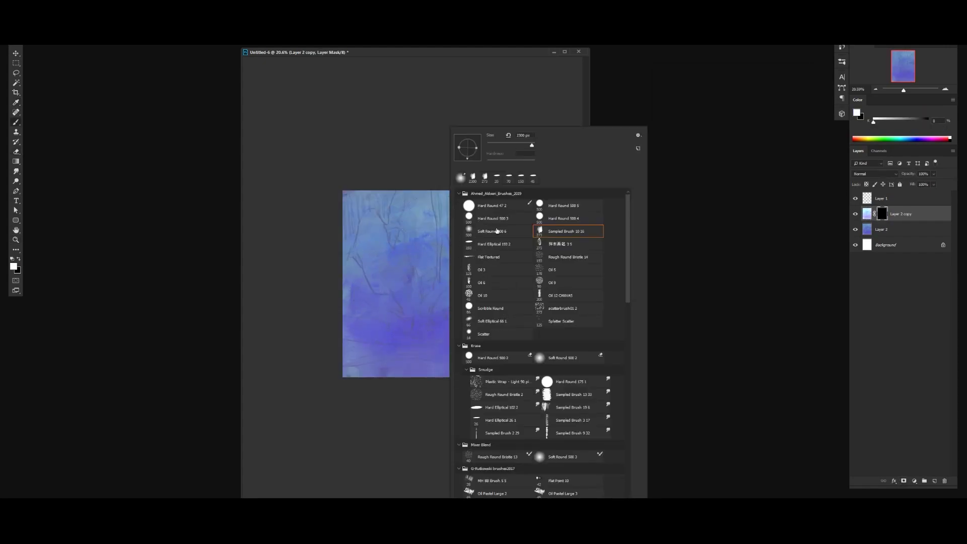
left_click(545, 248)
key("Return")
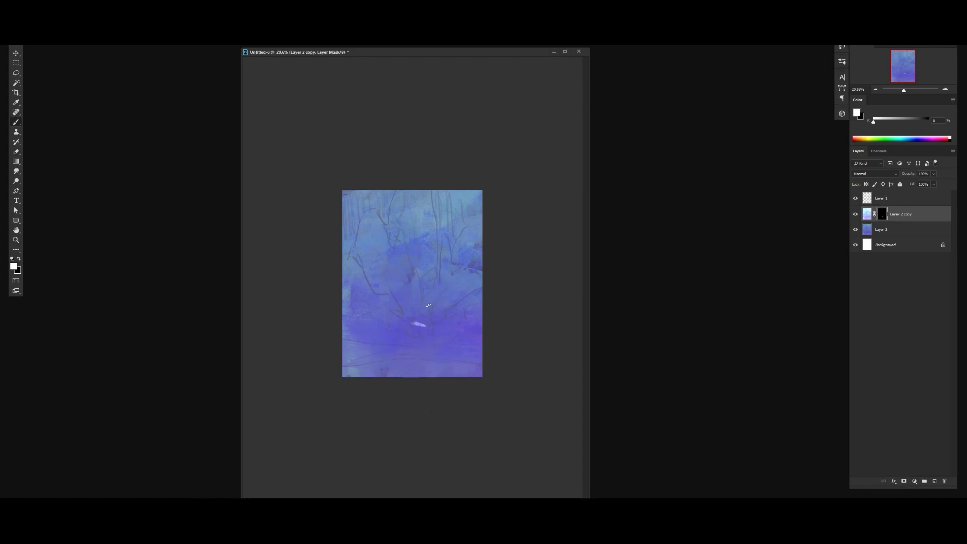
mouse_move(416, 310)
left_mouse_down()
mouse_move(443, 309)
mouse_move(468, 287)
mouse_move(435, 356)
mouse_move(409, 340)
left_mouse_up()
mouse_move(460, 371)
left_mouse_down()
mouse_move(490, 356)
mouse_move(443, 384)
mouse_move(436, 402)
left_mouse_up()
left_click_drag(488, 348, 503, 339)
left_click_drag(455, 280, 428, 260)
mouse_move(429, 260)
left_mouse_down()
mouse_move(461, 245)
mouse_move(459, 290)
left_mouse_up()
Refine the mask with further light patches, including the gap between the peaks and the small snow shapes beside the pillar.
key("x")
key("x")
left_click_drag(484, 162, 476, 249)
left_click_drag(511, 231, 523, 235)
mouse_move(382, 353)
left_mouse_down()
mouse_move(421, 349)
mouse_move(406, 367)
mouse_move(388, 358)
mouse_move(435, 396)
mouse_move(450, 395)
mouse_move(438, 410)
left_mouse_up()
key("z")
mouse_move(496, 352)
left_mouse_down()
mouse_move(462, 353)
mouse_move(479, 352)
left_mouse_up()
left_click_drag(377, 194, 380, 216)
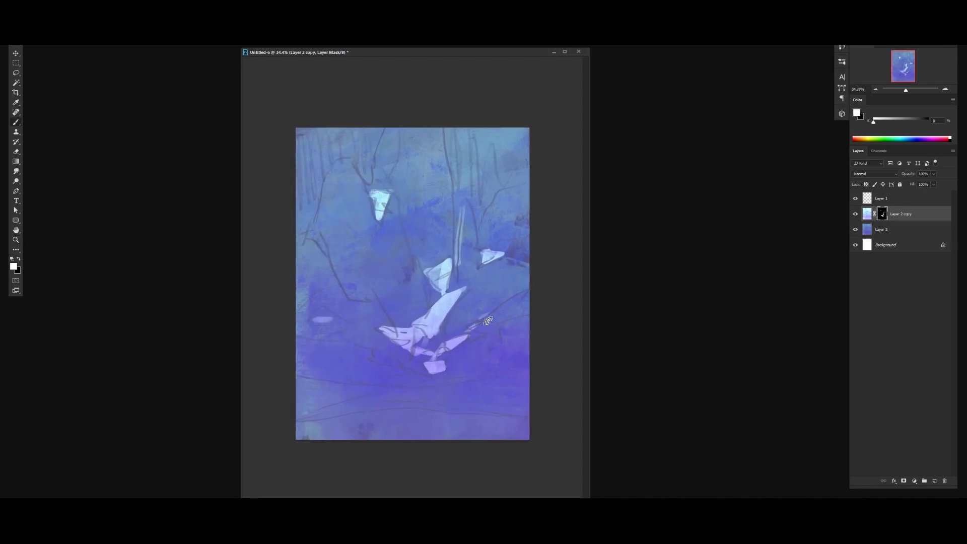
Reveal the bright diagonal snow slope, a pale band across the foreground, and the sky around the peaks.
mouse_move(480, 323)
left_mouse_down()
mouse_move(463, 335)
mouse_move(474, 328)
left_mouse_up()
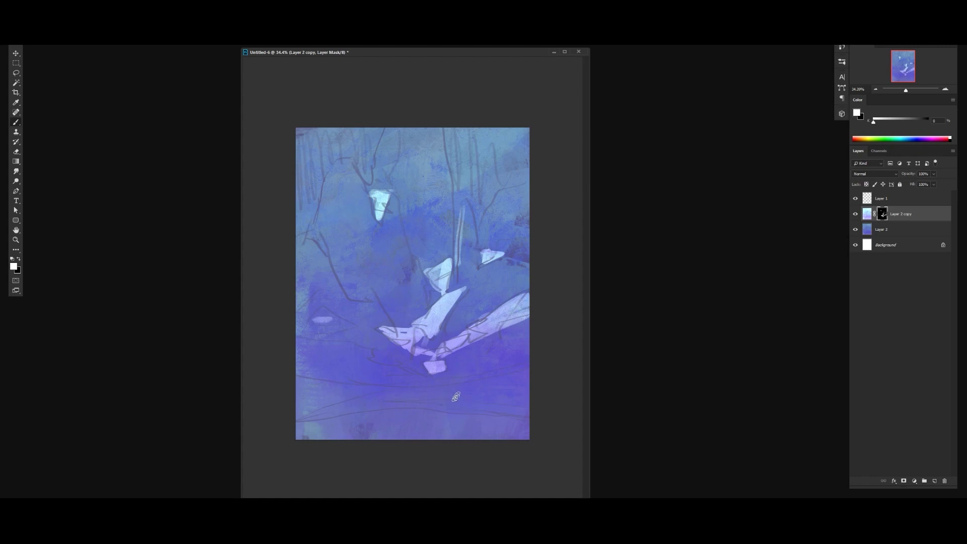
mouse_move(455, 399)
left_mouse_down()
mouse_move(366, 400)
mouse_move(537, 384)
mouse_move(371, 395)
left_mouse_up()
mouse_move(460, 126)
left_mouse_down()
mouse_move(470, 178)
mouse_move(471, 136)
mouse_move(493, 158)
mouse_move(522, 164)
mouse_move(466, 183)
mouse_move(479, 211)
mouse_move(487, 191)
mouse_move(469, 138)
mouse_move(351, 134)
mouse_move(368, 173)
mouse_move(378, 127)
mouse_move(370, 140)
mouse_move(292, 165)
mouse_move(309, 159)
mouse_move(310, 198)
mouse_move(343, 154)
mouse_move(332, 147)
mouse_move(308, 198)
mouse_move(293, 176)
mouse_move(319, 215)
left_mouse_up()
On a new layer, brush muted reddish tones over the cliffs and ground with Rough Round Bristle 14.
left_click(440, 229, "alt")
key("ctrl+shift+alt+n")
right_click(440, 230)
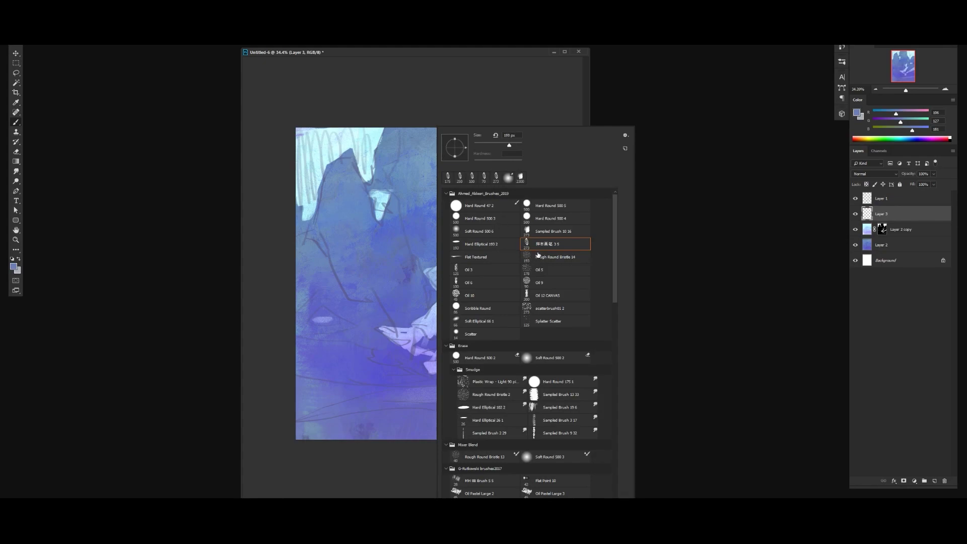
left_click(896, 122)
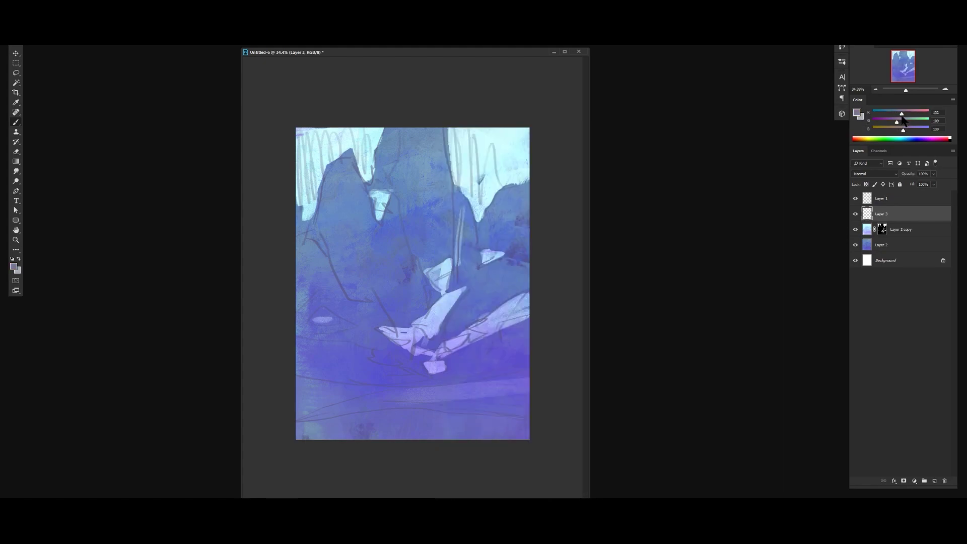
mouse_move(327, 179)
left_mouse_down()
mouse_move(326, 237)
mouse_move(339, 274)
left_mouse_up()
mouse_move(403, 180)
left_mouse_down()
mouse_move(429, 222)
mouse_move(392, 139)
mouse_move(478, 269)
mouse_move(500, 211)
mouse_move(521, 269)
mouse_move(477, 285)
mouse_move(519, 281)
mouse_move(451, 327)
left_mouse_up()
mouse_move(363, 333)
left_mouse_down()
mouse_move(314, 239)
mouse_move(296, 310)
mouse_move(356, 304)
mouse_move(299, 361)
mouse_move(413, 389)
mouse_move(484, 371)
left_mouse_up()
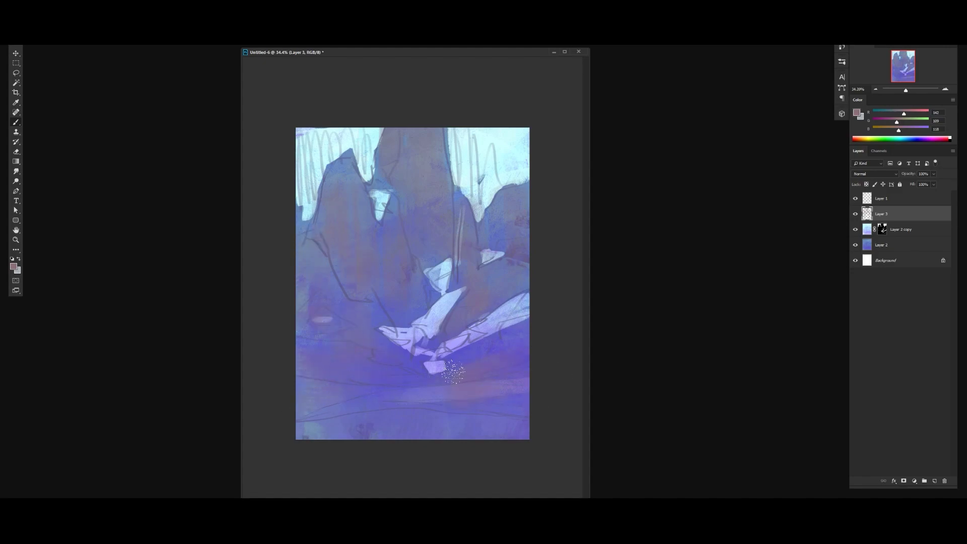
Pick a lighter pinkish colour, switch back to the previous textured brush, try a stroke on the narrow pillar, and undo it.
left_click(857, 114)
left_click(410, 174)
left_click(570, 142)
right_click(446, 200)
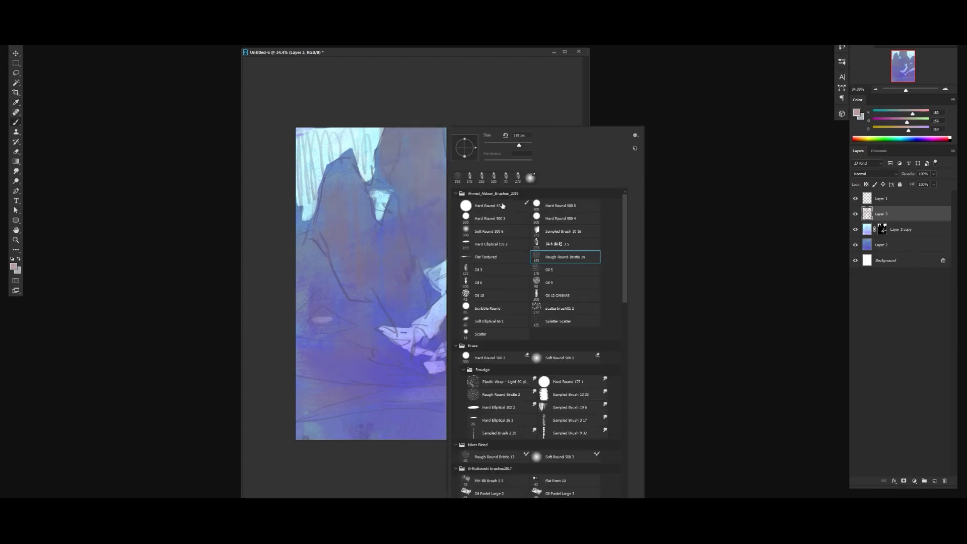
double_click(549, 246)
mouse_move(452, 285)
left_mouse_down()
mouse_move(463, 236)
mouse_move(446, 295)
mouse_move(460, 255)
mouse_move(459, 291)
left_mouse_up()
key("ctrl+z")
Add a new layer above the sketch and paint lit planes on the narrow pillar, right slope, and tall peak.
left_click(902, 201)
key("ctrl+shift+alt+n")
left_click(457, 275, "alt")
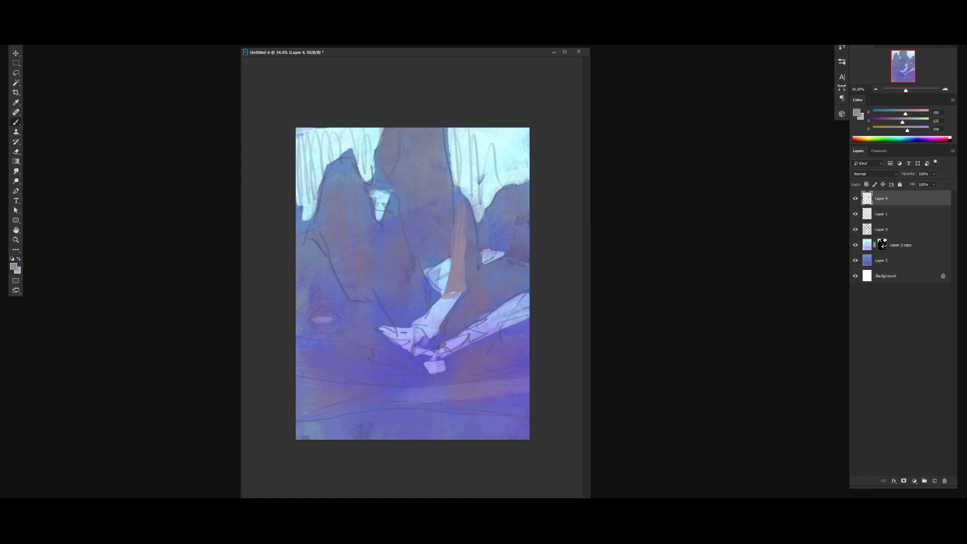
left_click_drag(500, 295, 505, 294)
mouse_move(383, 169)
left_mouse_down()
mouse_move(384, 128)
mouse_move(392, 181)
mouse_move(389, 130)
mouse_move(395, 181)
left_mouse_up()
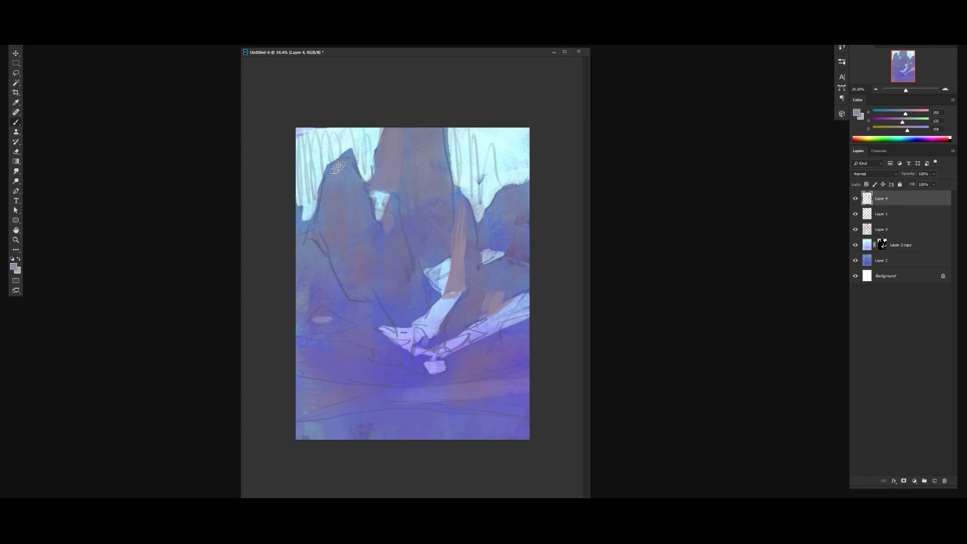
Shift the brush colour to a light warm hue and strengthen the lit areas of the narrow pillar and right slope.
left_click(858, 114)
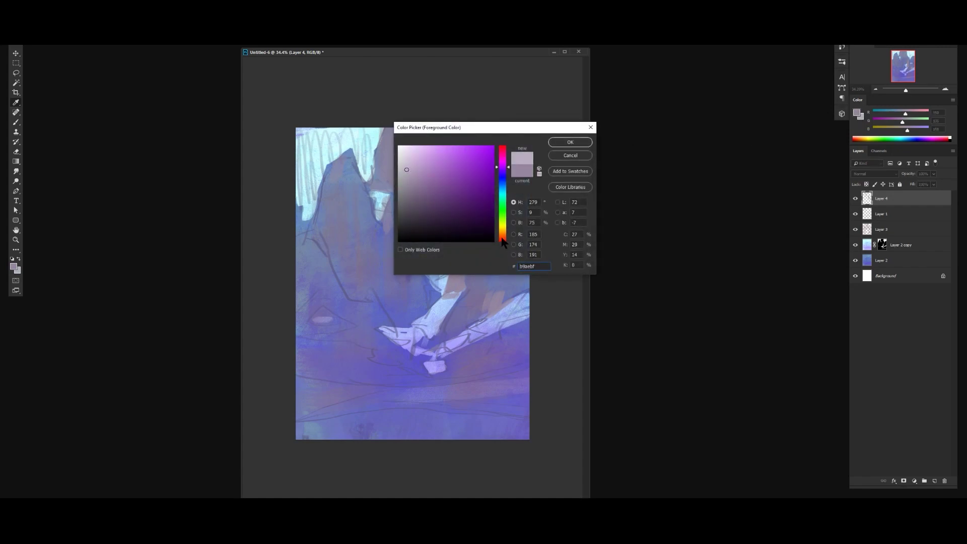
left_click(502, 239)
left_click(565, 145)
left_click_drag(453, 300, 464, 218)
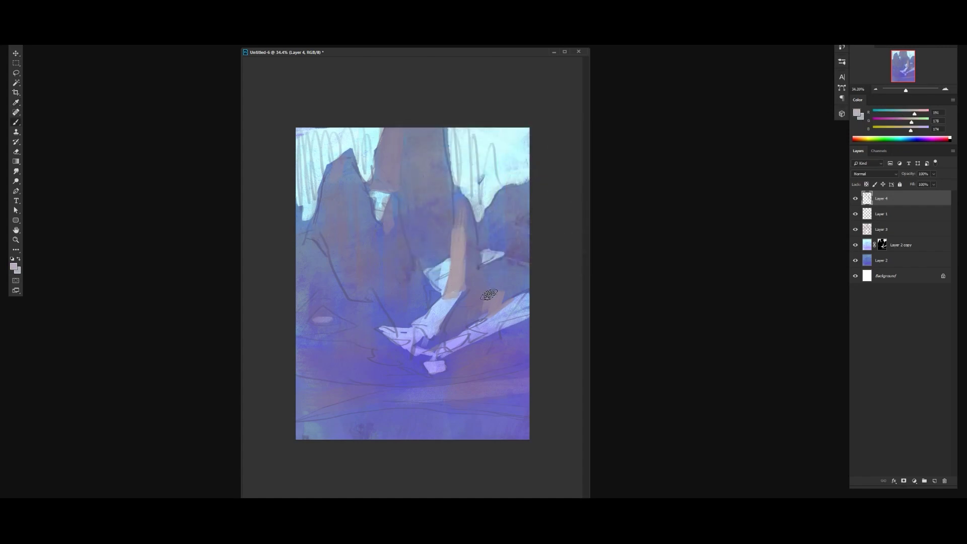
left_click_drag(489, 295, 487, 305)
Paint warm light planes on the left peak, blending them with colours sampled from the rock.
mouse_move(331, 175)
left_mouse_down()
mouse_move(315, 225)
mouse_move(355, 245)
mouse_move(348, 245)
mouse_move(359, 263)
mouse_move(356, 247)
mouse_move(382, 244)
mouse_move(358, 260)
left_mouse_up()
left_click(348, 205, "alt")
left_click(360, 182, "alt")
left_click(346, 243, "alt")
left_click(423, 208, "alt")
Sample pale sky tones and paint over the hatching on both sides of the tall peak.
left_click(457, 160, "alt")
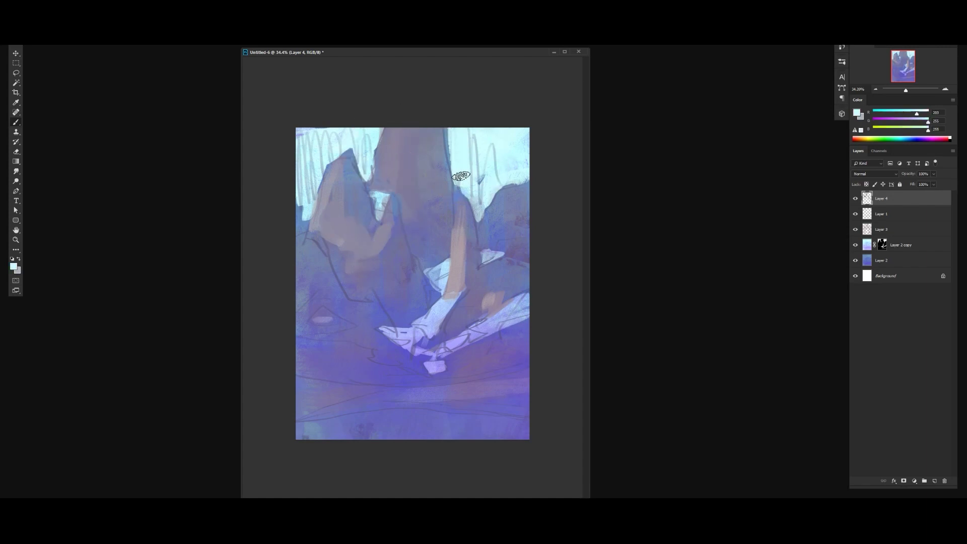
left_click(506, 162, "alt")
mouse_move(496, 151)
left_mouse_down()
mouse_move(505, 183)
mouse_move(481, 150)
mouse_move(480, 177)
mouse_move(471, 157)
mouse_move(475, 170)
mouse_move(455, 168)
mouse_move(462, 181)
mouse_move(443, 172)
mouse_move(453, 180)
mouse_move(463, 160)
mouse_move(463, 125)
mouse_move(487, 150)
mouse_move(481, 182)
mouse_move(520, 136)
mouse_move(503, 150)
left_mouse_up()
left_click(504, 186, "alt")
left_click(475, 166, "alt")
left_click(450, 173, "alt")
left_click(457, 169, "alt")
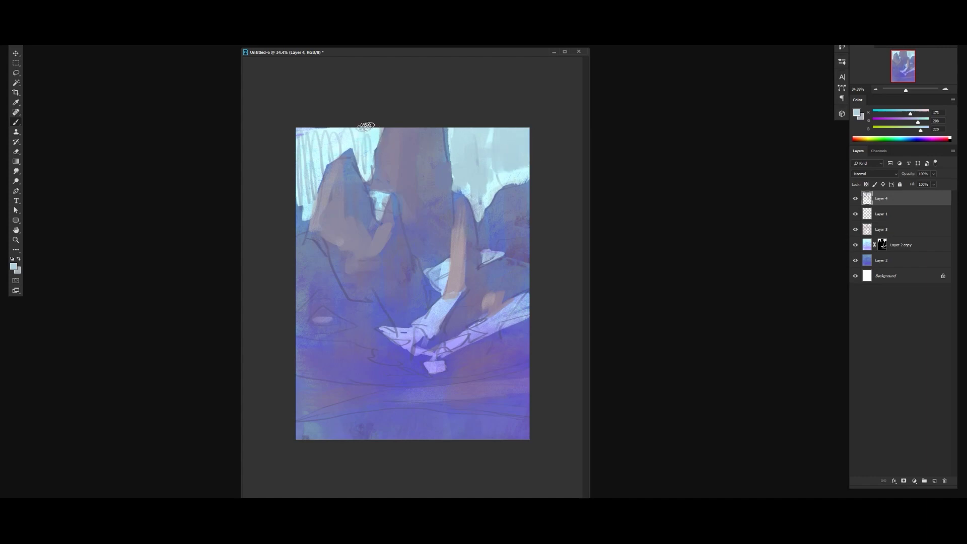
mouse_move(367, 125)
left_mouse_down()
mouse_move(294, 131)
mouse_move(308, 175)
mouse_move(345, 132)
mouse_move(345, 149)
mouse_move(366, 137)
left_mouse_up()
Sample the warm rock colour and add a light patch to the left ground below the cliffs.
left_click(398, 233, "alt")
left_click(382, 236, "alt")
left_click_drag(339, 338, 358, 337)
Change the sampled snow colour to a pale yellow, #e0e1c5.
left_click(450, 302, "alt")
left_click(858, 114)
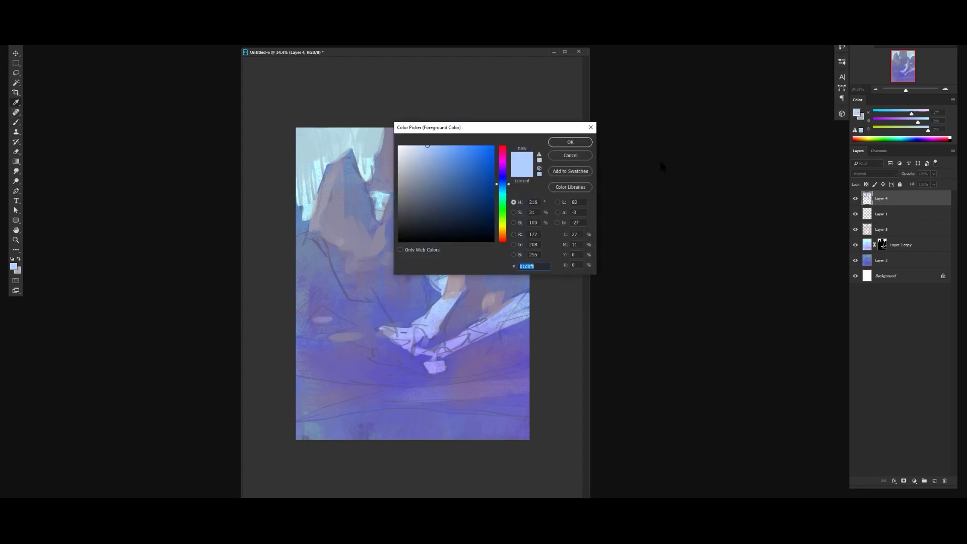
left_click(502, 229)
left_click(570, 143)
scroll(460, 286, "down", 2)
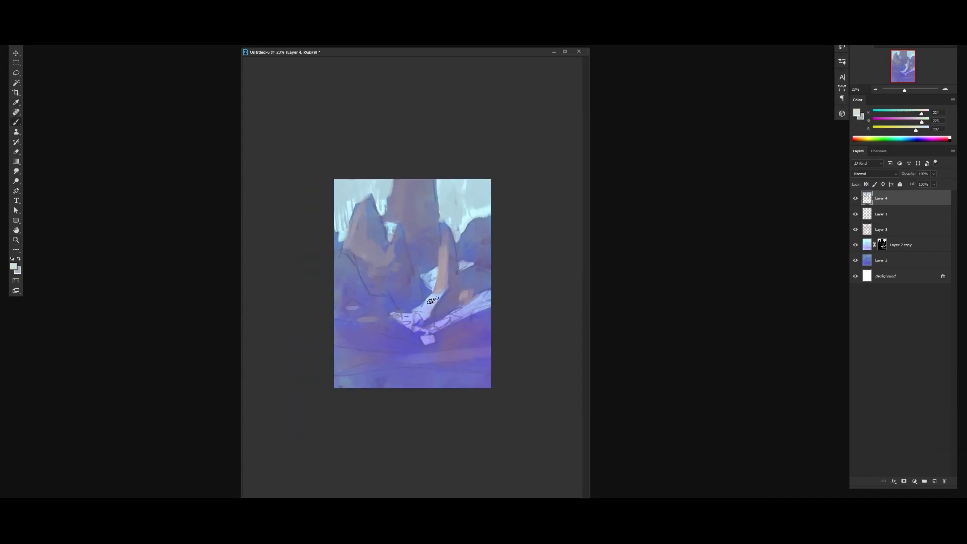
Mute the pale yellow slightly and paint warm highlights on the central snow and the diagonal slope, redoing one stroke.
left_click(858, 114)
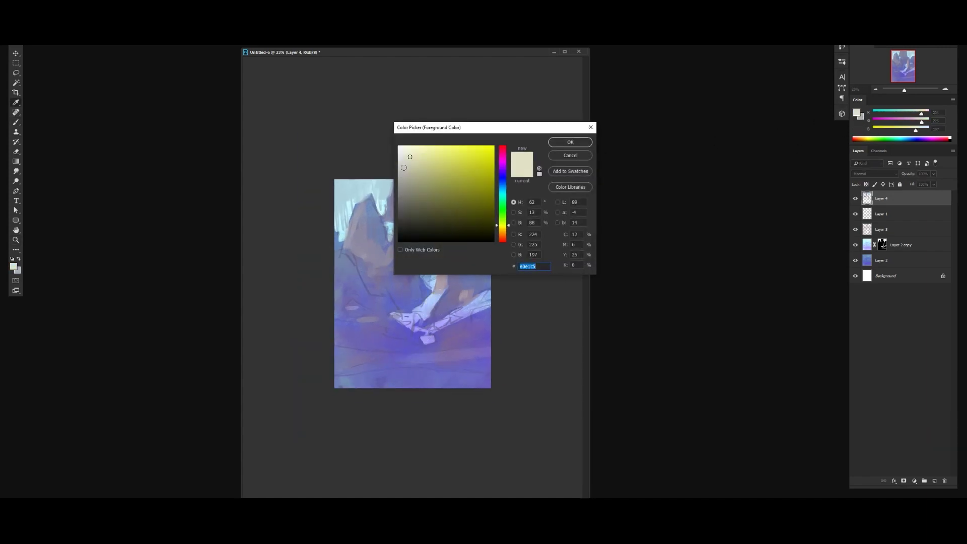
left_click(404, 165)
left_click(570, 144)
mouse_move(435, 305)
left_mouse_down()
mouse_move(410, 322)
mouse_move(432, 307)
left_mouse_up()
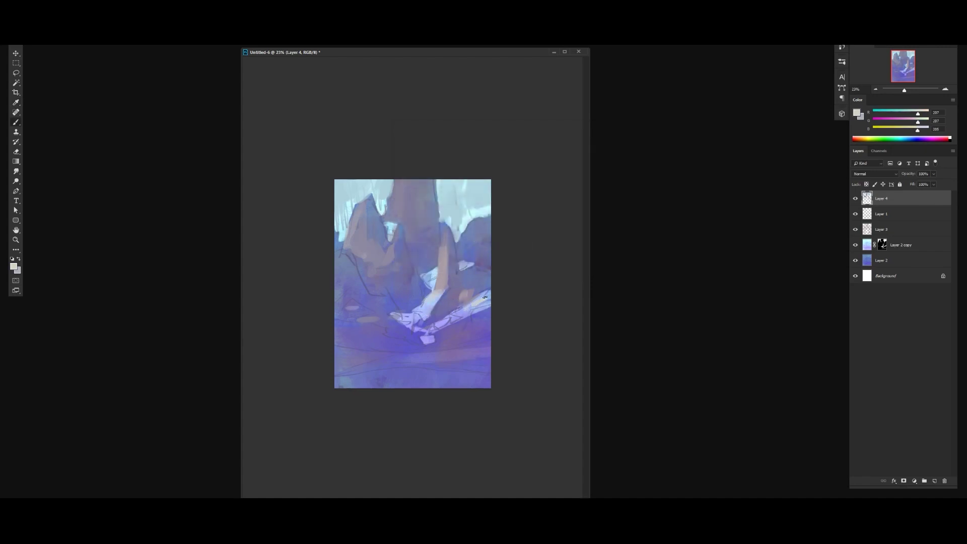
key("ctrl+z")
left_click_drag(482, 299, 472, 304)
Mix a dark desaturated violet and paint shadows around the snow and along the bank below the cliffs.
left_click(434, 292, "alt")
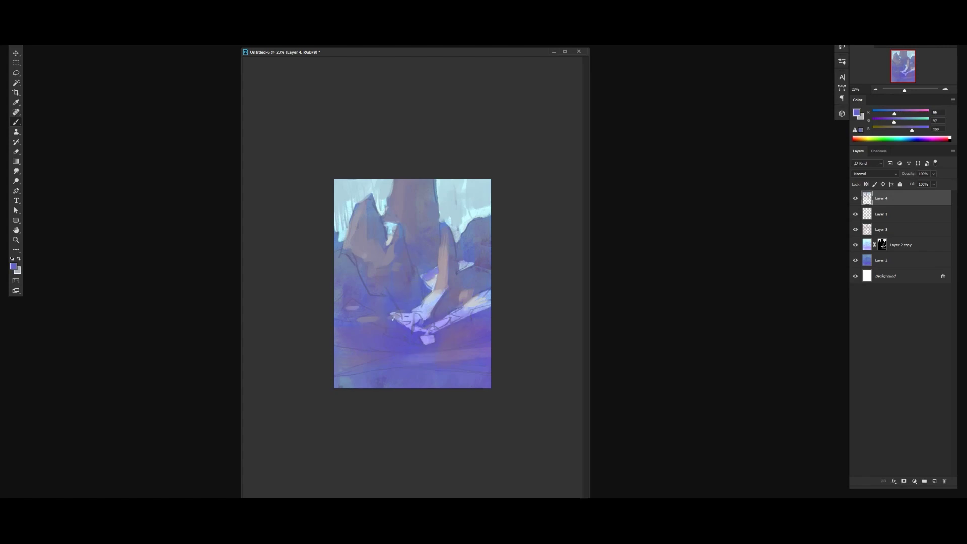
left_click(857, 113)
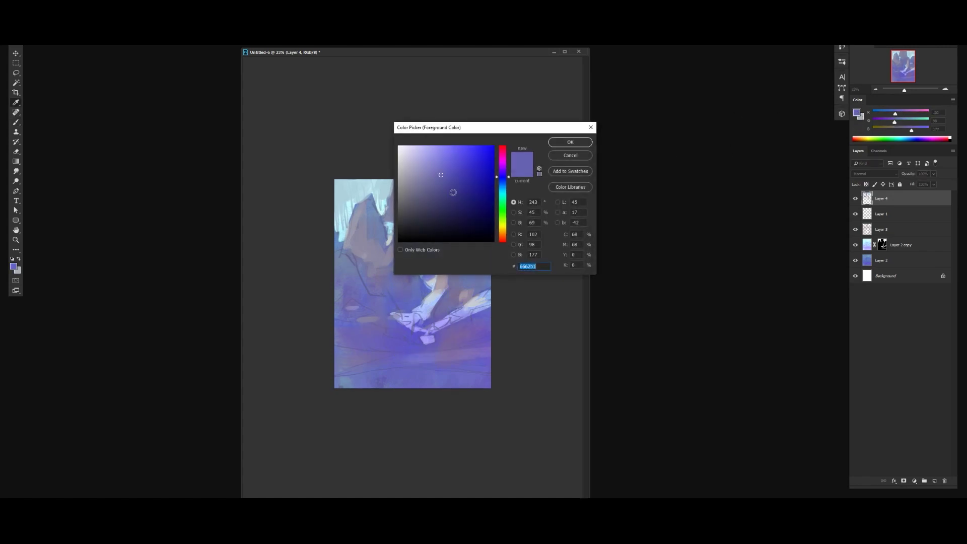
left_click_drag(450, 191, 447, 186)
left_click(431, 194)
left_click(570, 142)
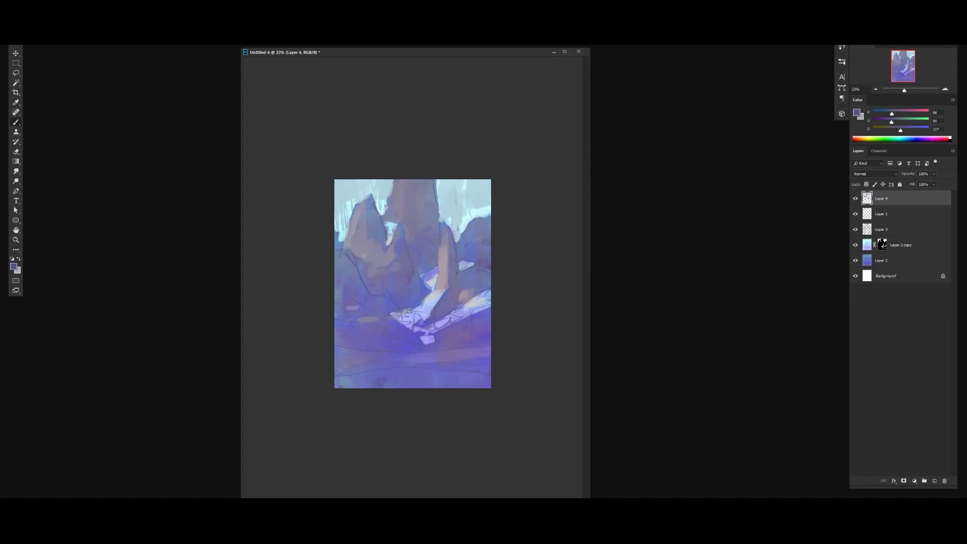
left_click_drag(400, 288, 408, 305)
mouse_move(339, 328)
left_mouse_down()
mouse_move(384, 331)
mouse_move(411, 346)
mouse_move(483, 329)
mouse_move(479, 310)
mouse_move(445, 316)
left_mouse_up()
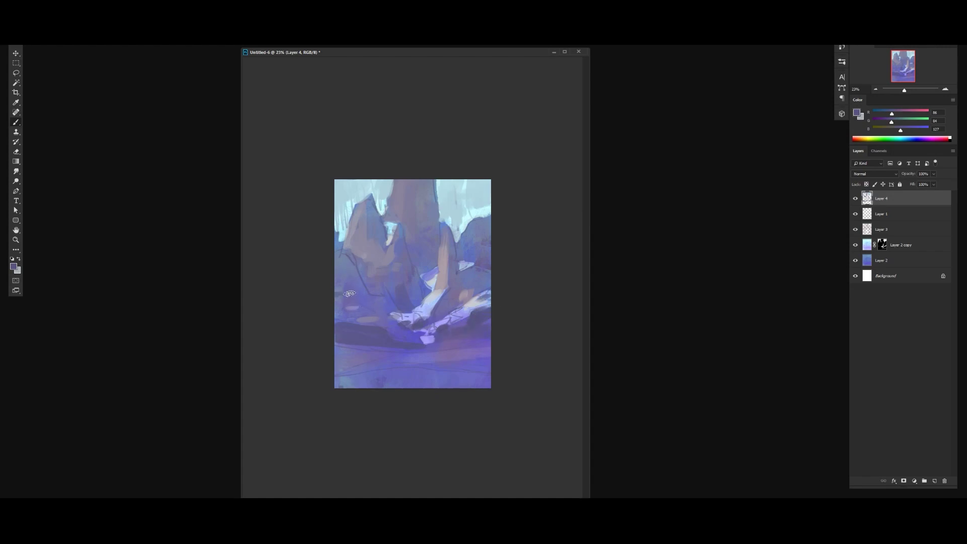
Darken the shadow side of the left rocks and shape the gap between the peaks using a sampled rock tone.
mouse_move(349, 289)
left_mouse_down()
mouse_move(374, 268)
mouse_move(392, 221)
left_mouse_up()
left_click(396, 209, "alt")
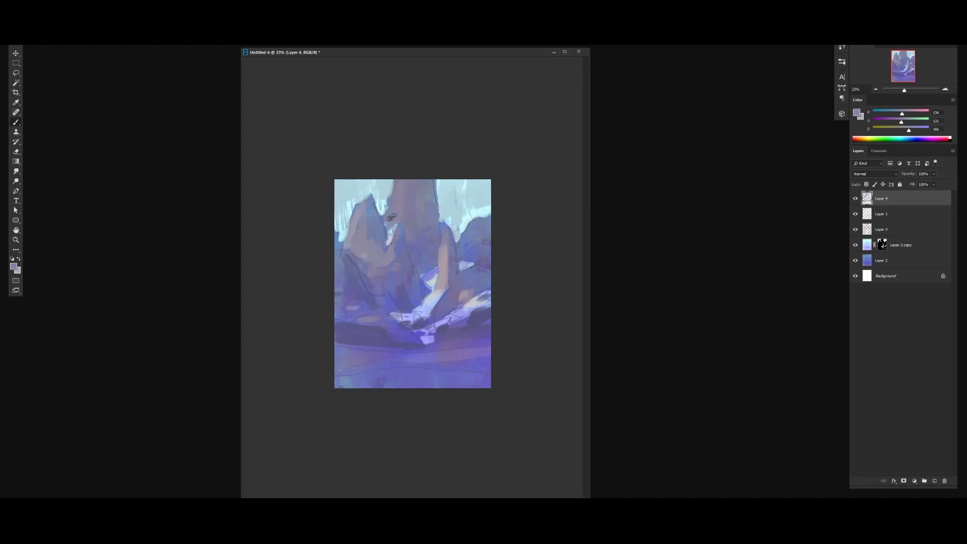
left_click(386, 193, "alt")
Mix a dark olive brown with the RGB sliders and paint the foreground ground strip along the canvas's lower edge.
left_click(428, 339, "alt")
left_click(894, 129)
left_click(903, 112)
left_click(888, 129)
left_click(899, 121)
left_click(896, 113)
left_click_drag(887, 129, 881, 129)
left_click_drag(899, 122, 892, 121)
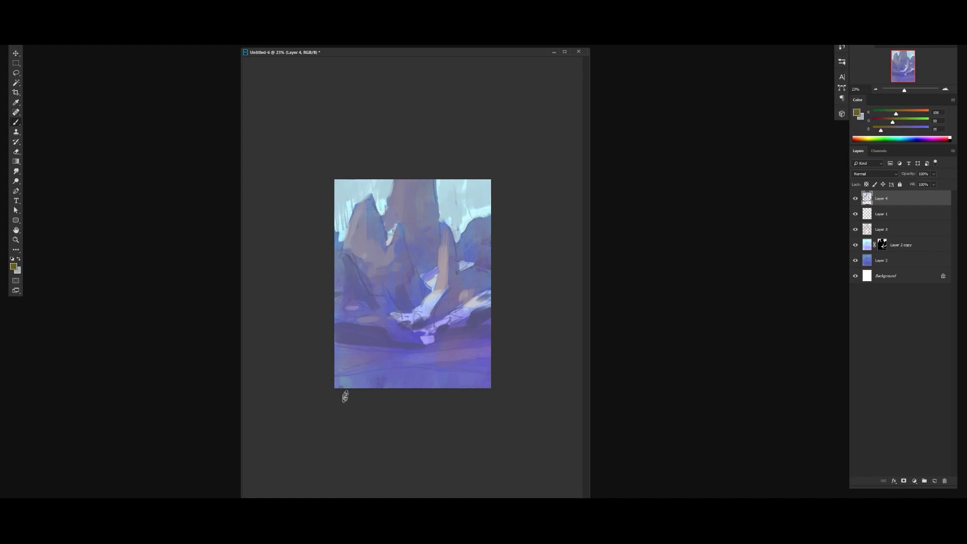
mouse_move(444, 376)
left_mouse_down()
mouse_move(348, 380)
mouse_move(407, 379)
left_mouse_up()
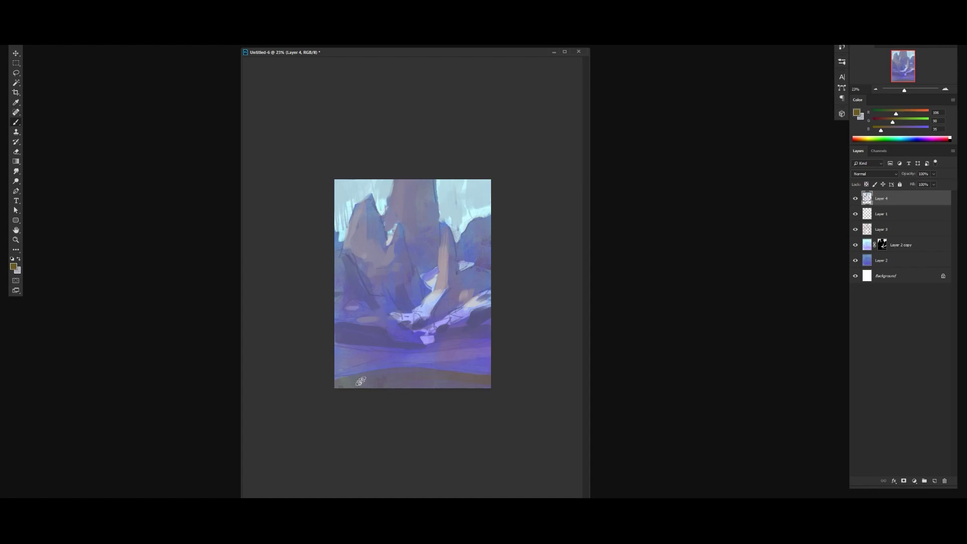
Merge the sketch and all painting layers above the Background into one, and add a new layer for more brushwork.
left_click(872, 261, "shift")
key("ctrl+e")
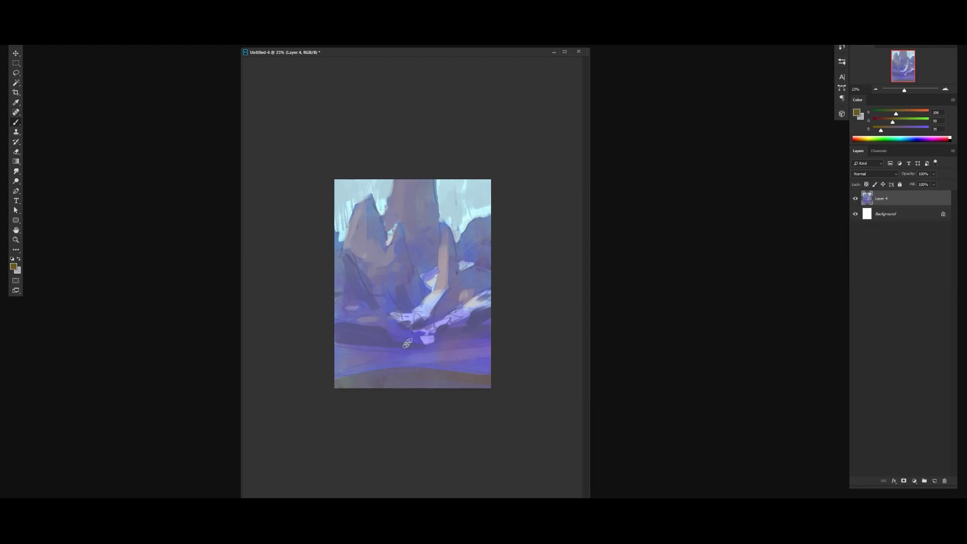
key("z")
left_click_drag(396, 268, 402, 358)
key("ctrl+shift+alt+n")
key("b")
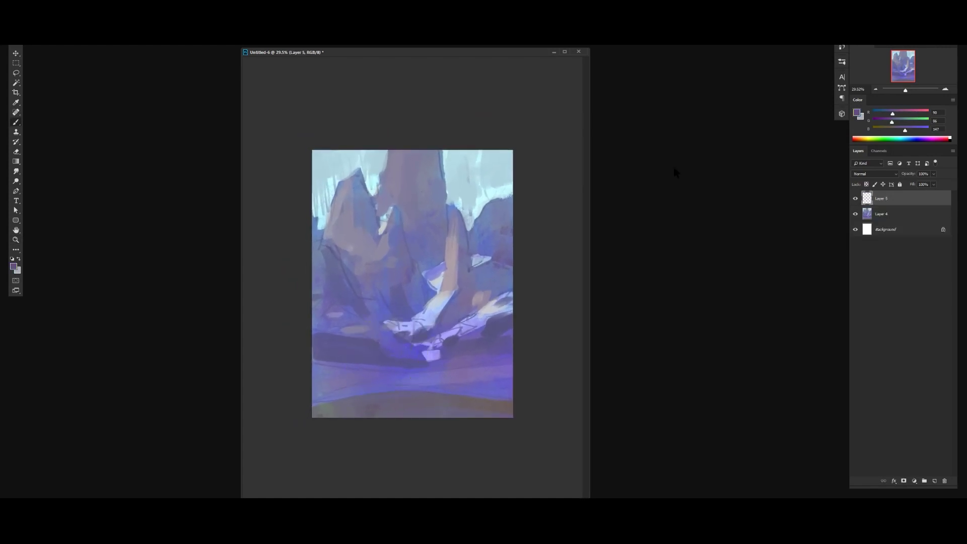
Mix a very dark brown (#261812) and paint dark rock and tree masses along the left bank down to the foreground.
left_click(858, 112)
left_click(448, 215)
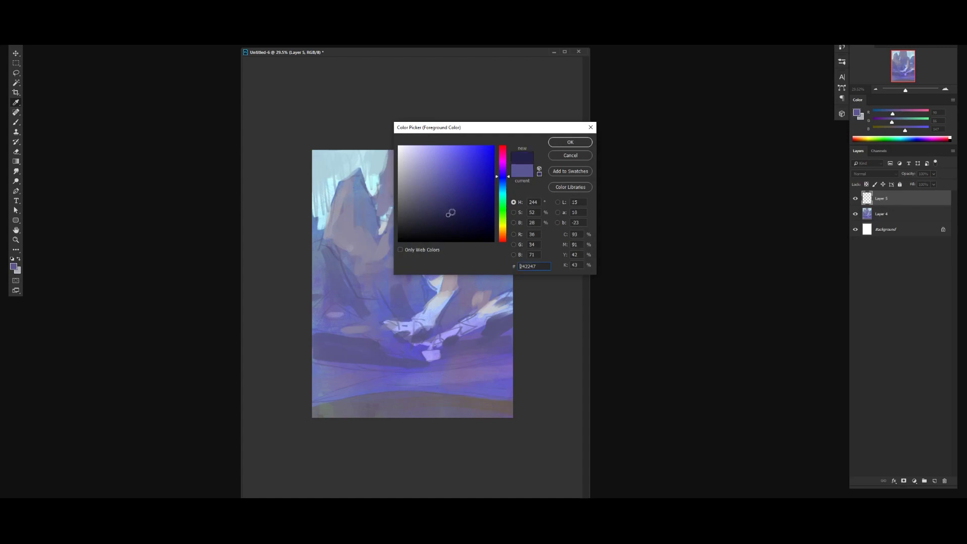
left_click(502, 241)
left_click(442, 225)
left_click(570, 142)
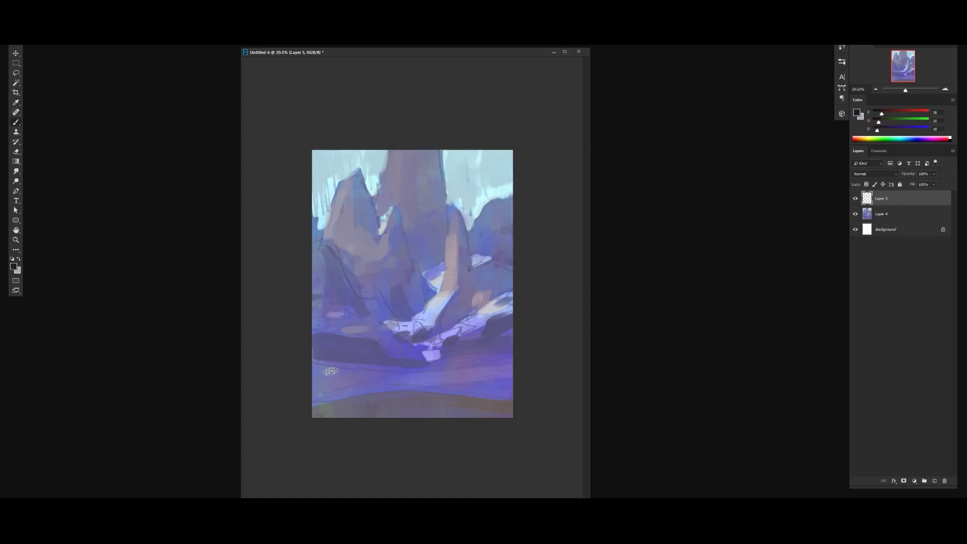
mouse_move(325, 370)
left_mouse_down()
mouse_move(348, 383)
mouse_move(350, 341)
mouse_move(359, 369)
mouse_move(379, 371)
mouse_move(387, 354)
mouse_move(399, 358)
mouse_move(385, 352)
mouse_move(410, 354)
left_mouse_up()
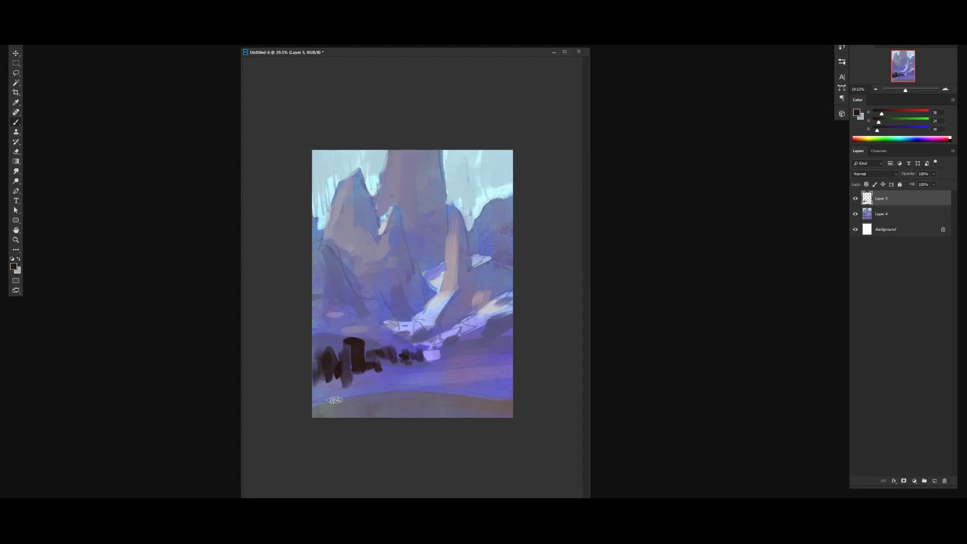
left_click_drag(346, 373, 360, 408)
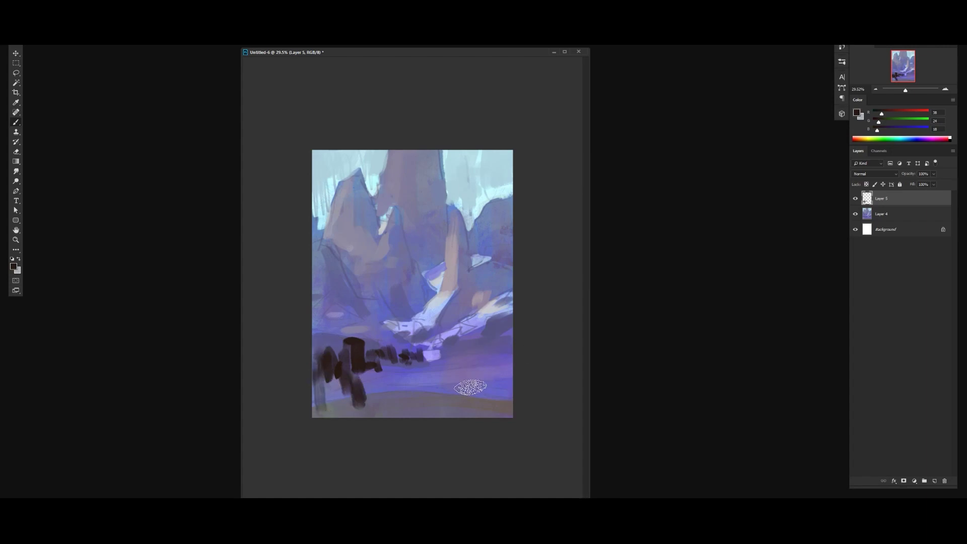
Paint a large dark rock mass in the lower-right foreground, and smaller tree shapes beside it with a reduced brush.
mouse_move(476, 355)
left_mouse_down()
mouse_move(479, 389)
mouse_move(493, 411)
left_mouse_up()
mouse_move(471, 383)
left_mouse_down()
mouse_move(459, 419)
mouse_move(460, 381)
left_mouse_up()
key("bracketleft")
key("bracketleft")
key("bracketleft")
left_click_drag(499, 354, 512, 352)
mouse_move(460, 368)
left_mouse_down()
mouse_move(450, 385)
mouse_move(422, 381)
mouse_move(447, 376)
left_mouse_up()
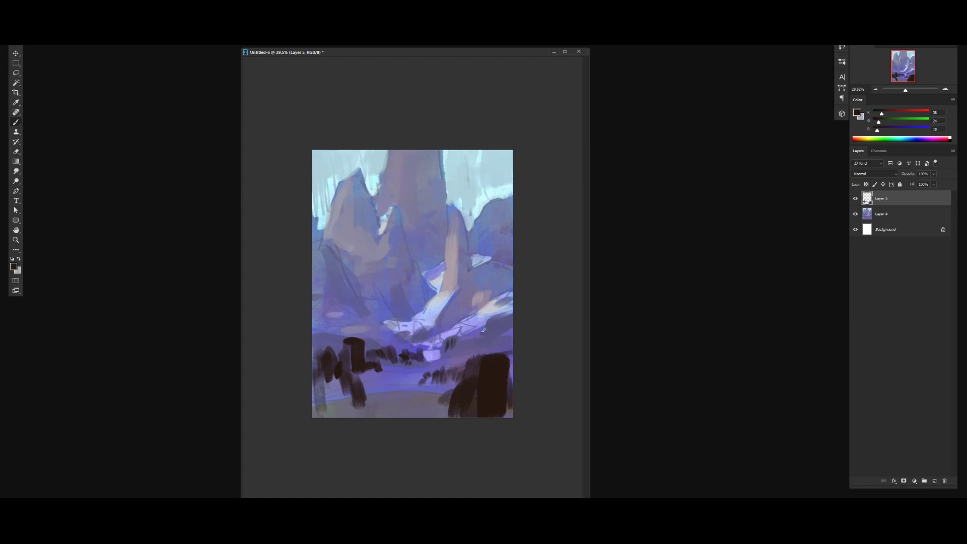
Mix a lighter reddish brown and dab small trees across the snowy slopes in the valley.
left_click(857, 112)
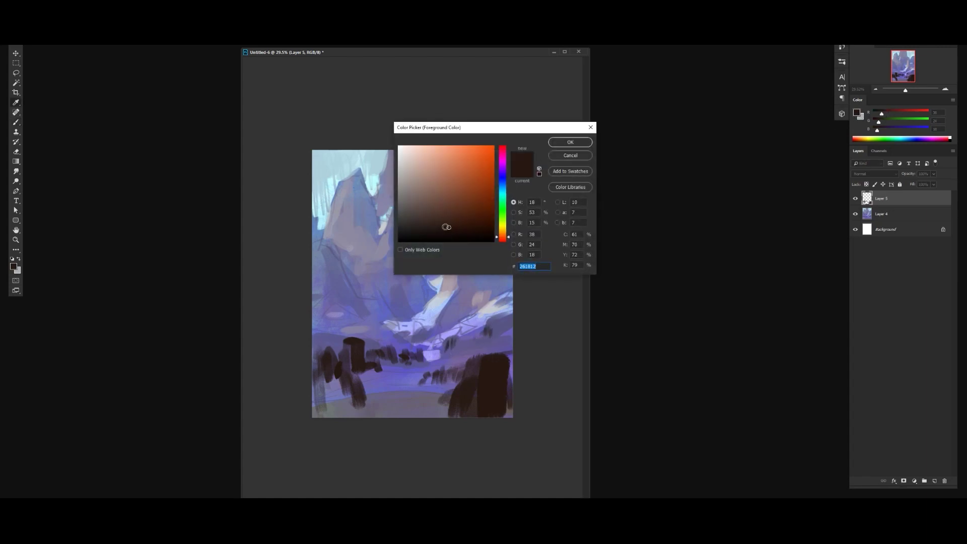
left_click(503, 237)
left_click(442, 216)
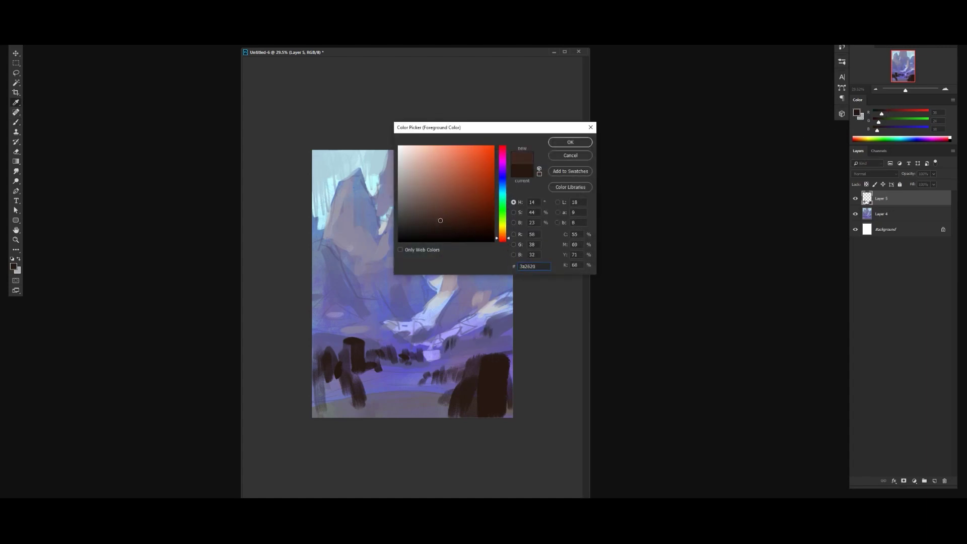
left_click(567, 142)
Add a new layer, mix a greyish brown and dab distant trees along the foot of the cliffs.
key("ctrl+shift+alt+n")
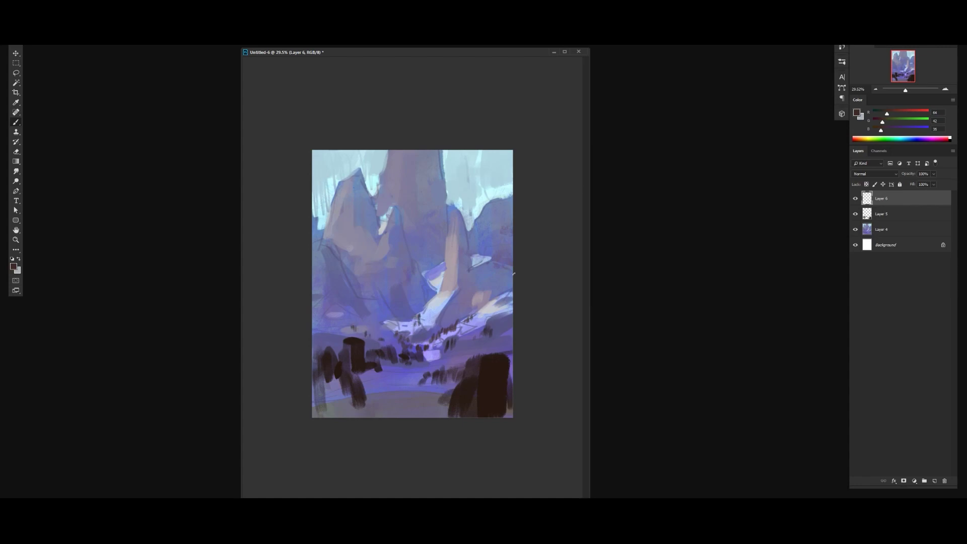
left_click(857, 113)
left_click(420, 212)
left_click(570, 142)
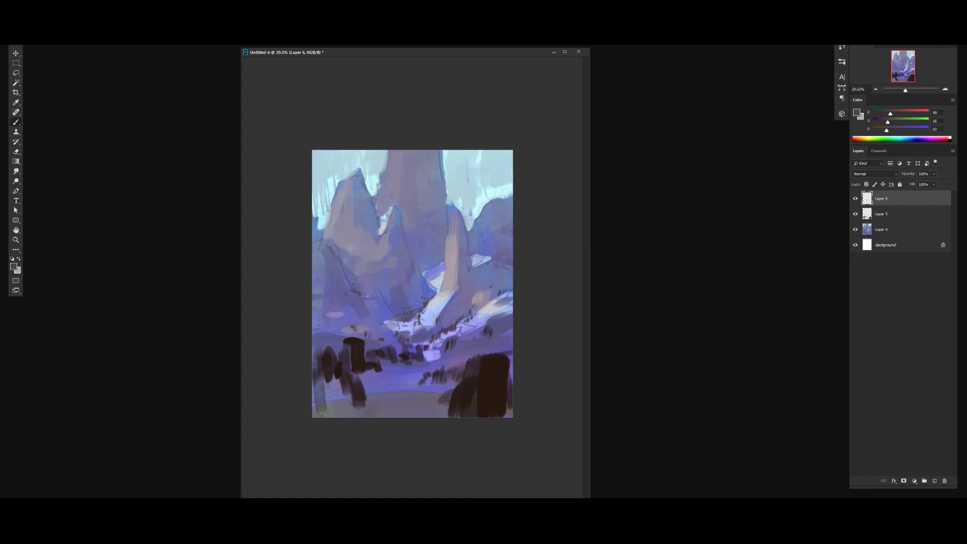
Brighten the snow gully at the base of the warm-lit spire with sampled snow tones and blend its edges with rock tones.
left_click(441, 275, "alt")
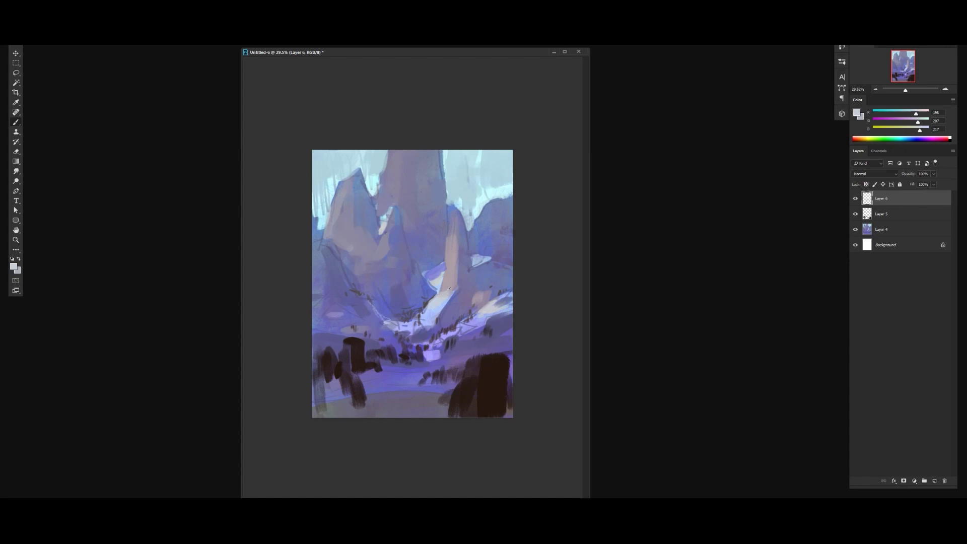
left_click(449, 298, "alt")
left_click(442, 306, "alt")
left_click(439, 297, "alt")
left_click(467, 234, "alt")
left_click(423, 306, "alt")
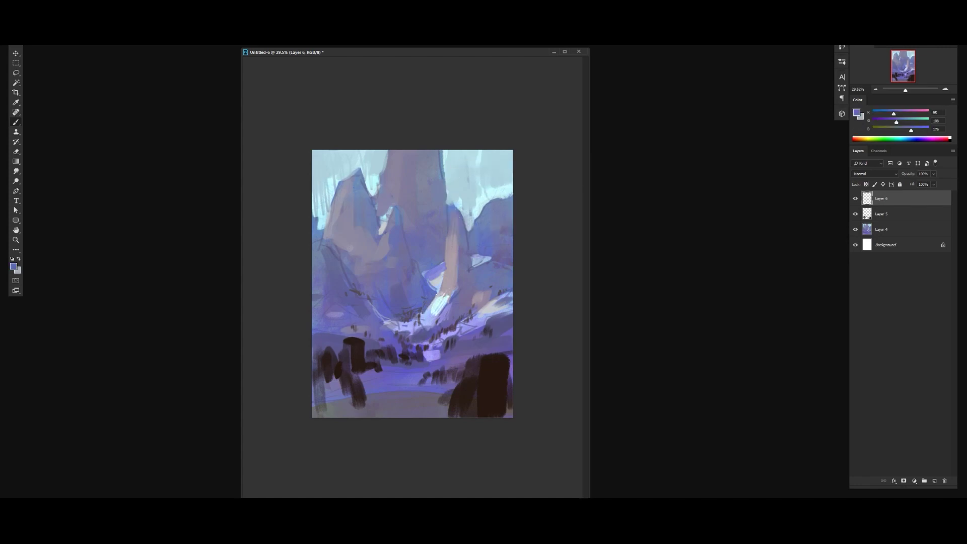
Paint sampled lilac and pale blue snow strokes over the right slopes, behind the spire and on the far-right ridge.
left_click(450, 315, "alt")
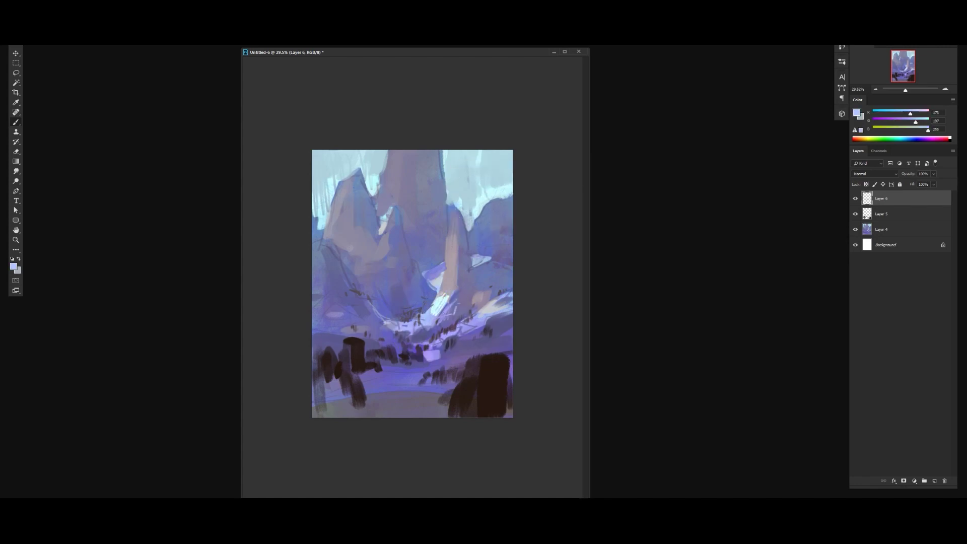
left_click(462, 312, "alt")
left_click(446, 306, "alt")
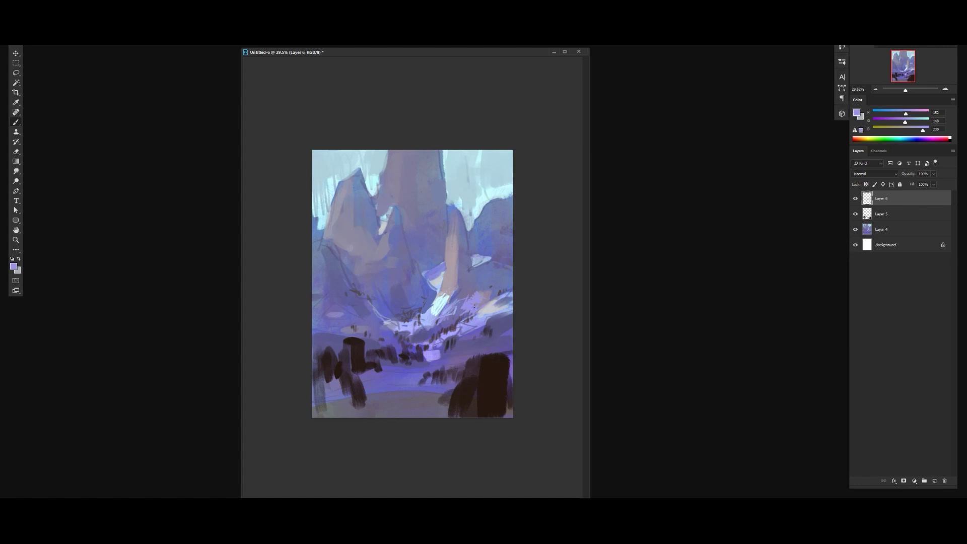
left_click(473, 291, "alt")
left_click(481, 319, "alt")
left_click(436, 302, "alt")
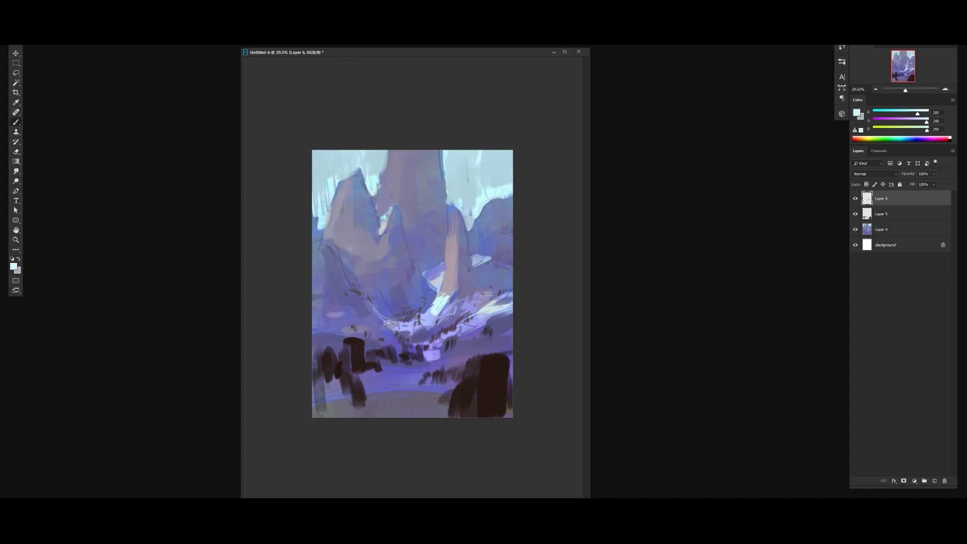
left_click(436, 275, "alt")
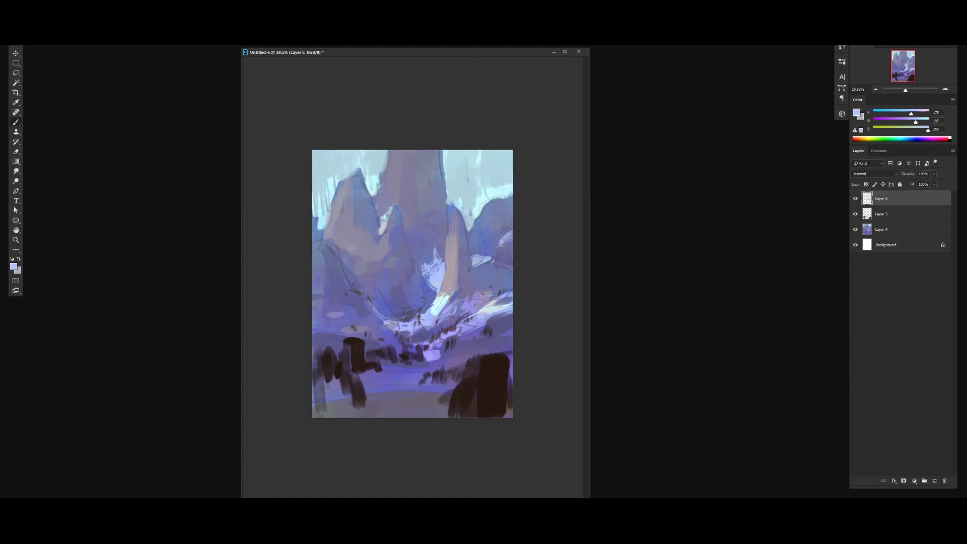
left_click(498, 248, "alt")
Merge all painting layers above the Background into one and add a new layer for the water.
key("z")
mouse_move(564, 241)
left_mouse_down()
mouse_move(534, 248)
mouse_move(549, 240)
left_mouse_up()
left_click(893, 231, "shift")
key("ctrl+e")
scroll(437, 363, "up", 2)
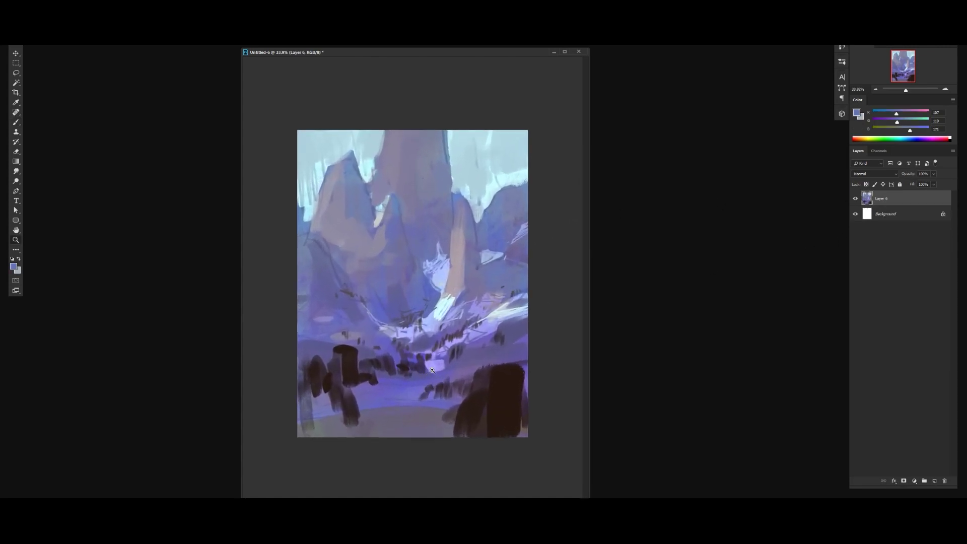
key("ctrl+shift+alt+n")
Paint a pale blue river winding from the valley into a broad foreground pool, with lighter strokes sampled from the painting.
key("b")
scroll(413, 284, "down", 4)
left_click(473, 362, "alt")
key("z")
left_click(452, 209)
key("b")
left_click(452, 209, "alt")
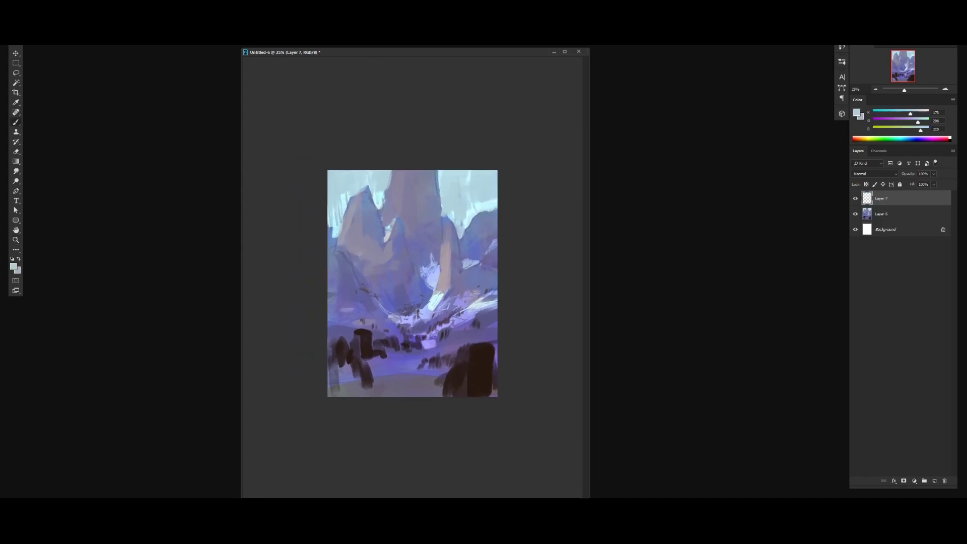
mouse_move(402, 364)
left_mouse_down()
mouse_move(370, 365)
mouse_move(420, 370)
mouse_move(432, 401)
mouse_move(350, 391)
left_mouse_up()
left_click(431, 346, "alt")
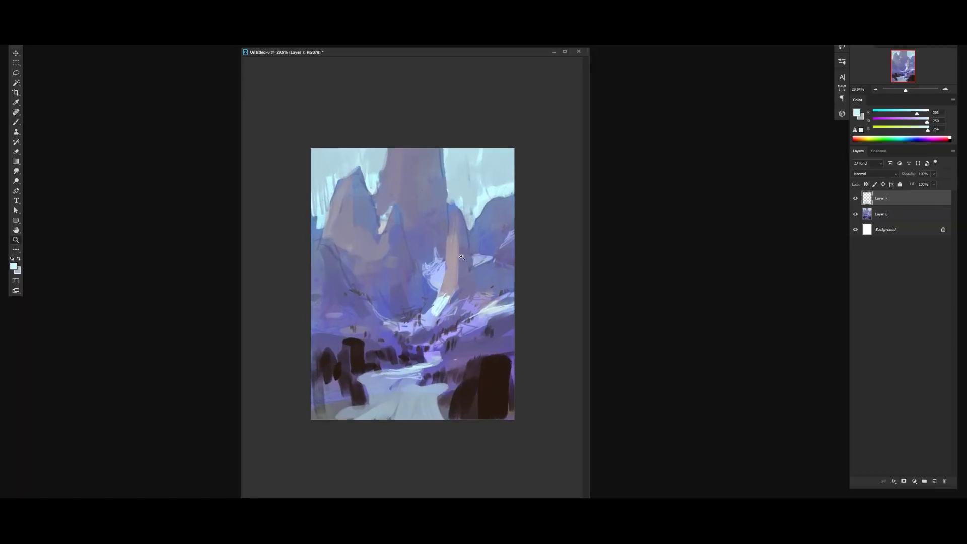
Refine the pool's right edge with a sampled blue-grey and add dark contour strokes beneath the left rocks.
left_click_drag(456, 316, 448, 316)
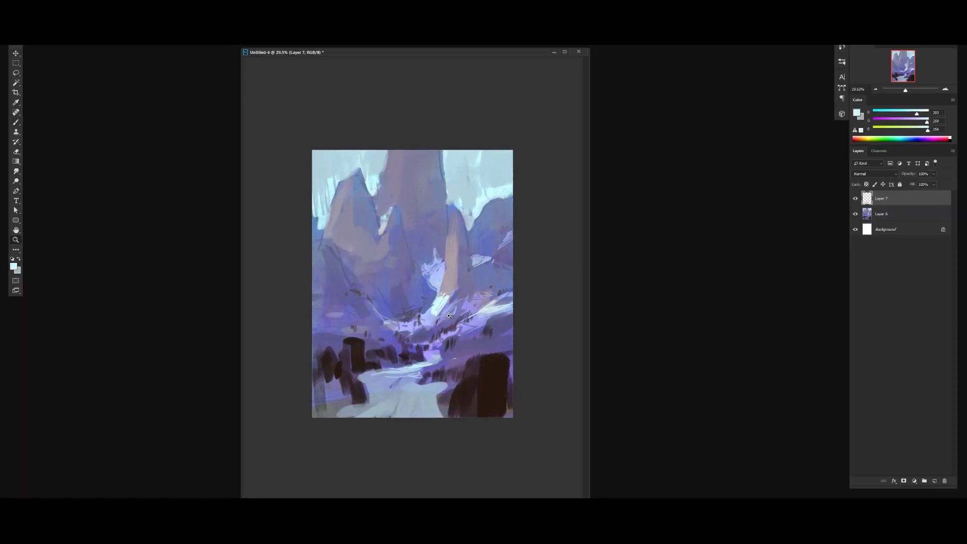
left_click(442, 393, "alt")
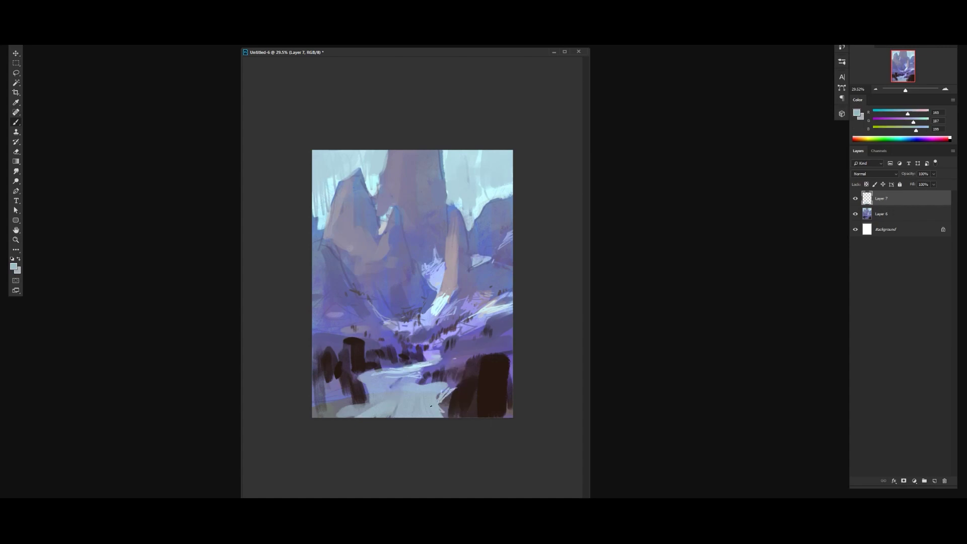
left_click(360, 407, "alt")
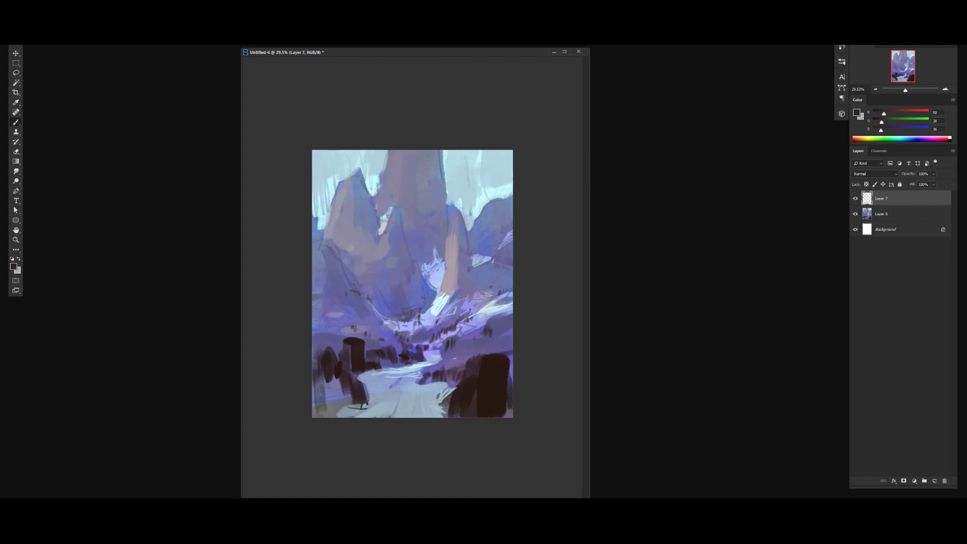
Merge the river layer down into the landscape and add a new empty layer.
key("ctrl+e")
key("z")
mouse_move(417, 394)
left_mouse_down()
mouse_move(449, 394)
mouse_move(396, 394)
mouse_move(418, 394)
left_mouse_up()
key("ctrl+shift+alt+n")
key("b")
Choose the Hard Round 500 4 brush, reduce its size and stamp a dark brown disc over the spire's top.
right_click(441, 394)
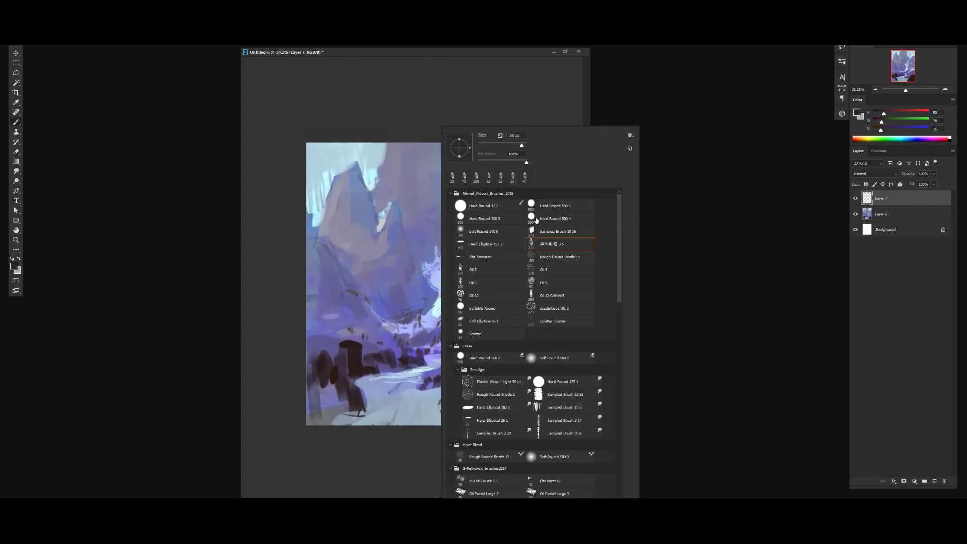
left_click(531, 222)
key("Return")
key("[")
key("[")
key("[")
key("[")
key("[")
key("[")
key("[")
key("[")
left_click(443, 233)
key("ctrl+z")
left_click(448, 221)
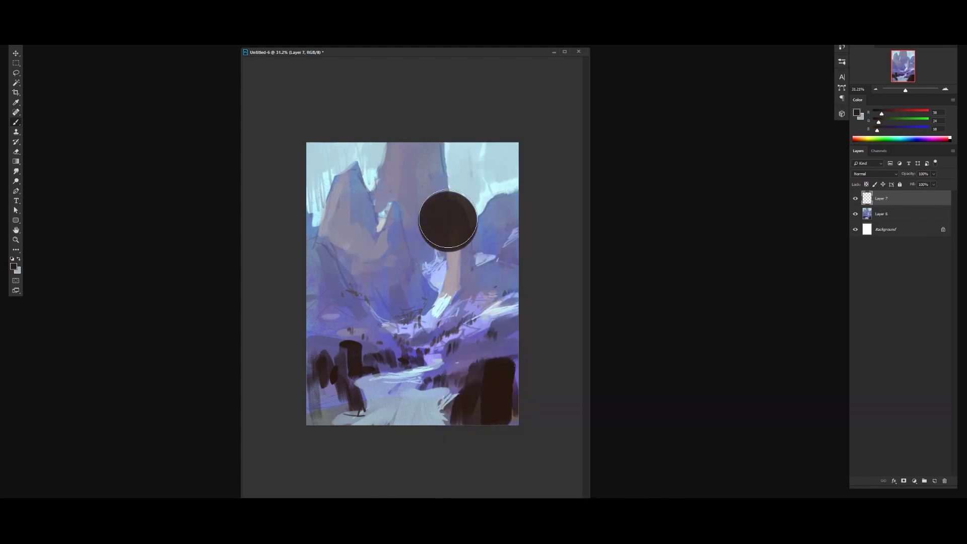
Lock the disc layer's transparent pixels and shade it into a sphere with a soft round brush and sampled light and dark tones.
left_click(867, 184)
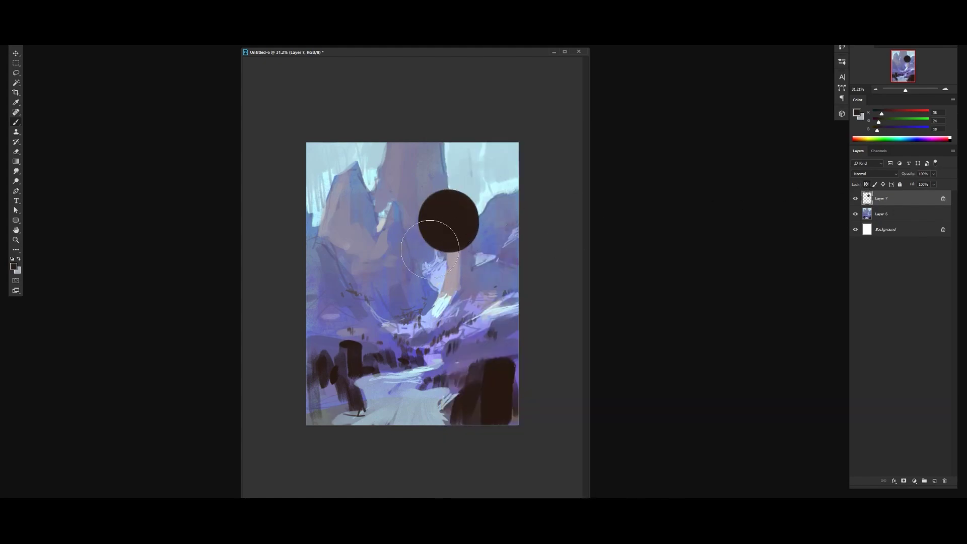
right_click(446, 222)
left_click(481, 231)
left_click(355, 229, "alt")
left_click_drag(443, 192, 406, 232)
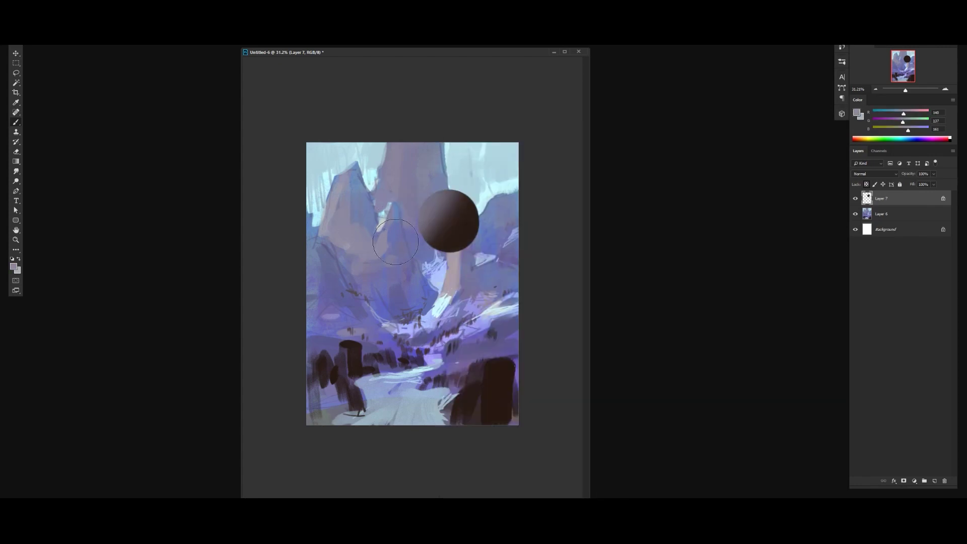
left_click(396, 241, "alt")
mouse_move(452, 212)
left_mouse_down()
mouse_move(466, 257)
mouse_move(483, 254)
left_mouse_up()
left_click(497, 373, "alt")
mouse_move(480, 219)
left_mouse_down()
mouse_move(437, 319)
mouse_move(443, 252)
mouse_move(423, 246)
mouse_move(435, 239)
left_mouse_up()
Scale down the sphere and position it in front of the upper part of the central rock tower.
key("ctrl+t")
key("Return")
key("z")
mouse_move(486, 268)
left_mouse_down()
mouse_move(452, 269)
mouse_move(464, 269)
left_mouse_up()
key("b")
left_click_drag(467, 317, 466, 275)
left_click_drag(465, 316, 465, 313)
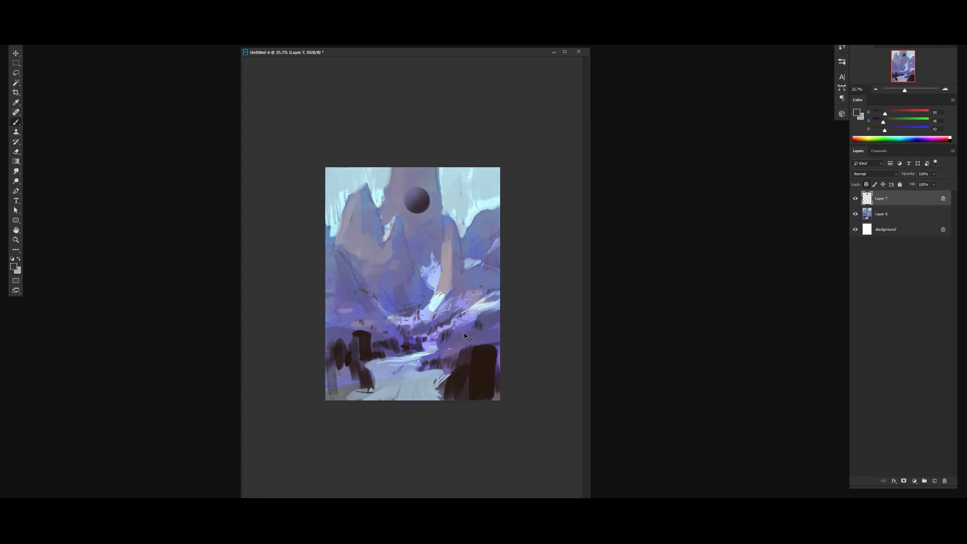
On a new layer, paint a small dark standing figure in the pale foreground using a hard elliptical brush.
key("z")
left_click_drag(422, 285, 442, 286)
key("ctrl+shift+alt+n")
key("b")
right_click(442, 285)
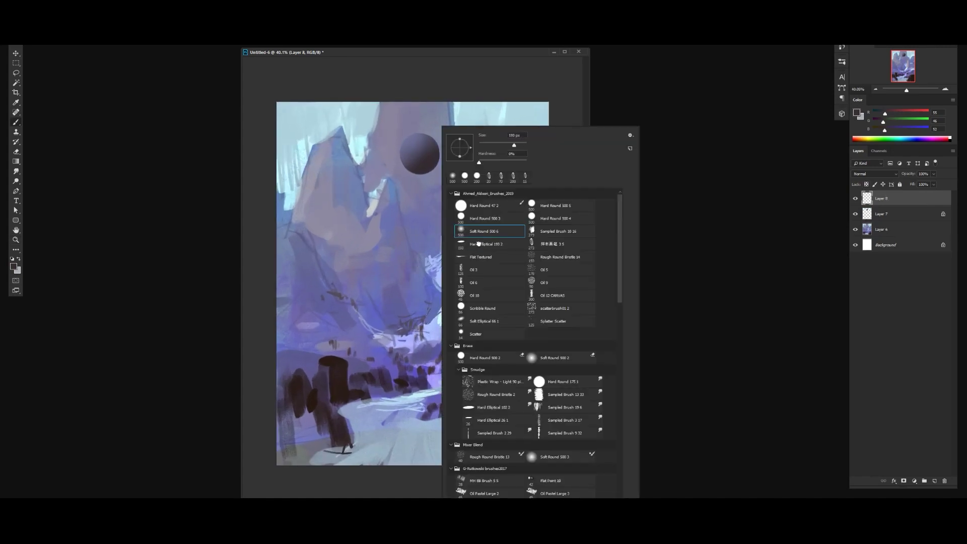
double_click(479, 244)
key("z")
left_click_drag(375, 438, 419, 439)
key("b")
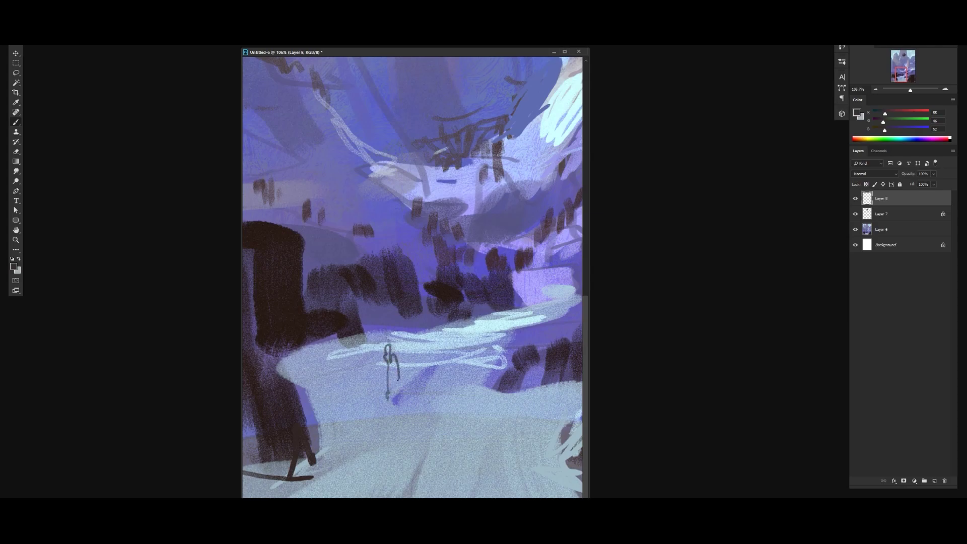
left_click_drag(398, 380, 400, 383)
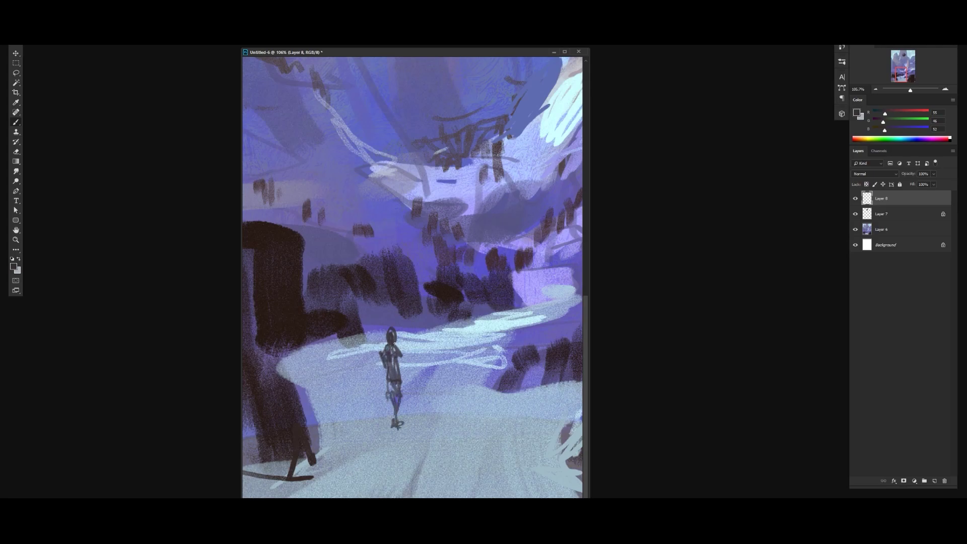
mouse_move(387, 354)
left_mouse_down()
mouse_move(386, 380)
mouse_move(401, 391)
left_mouse_up()
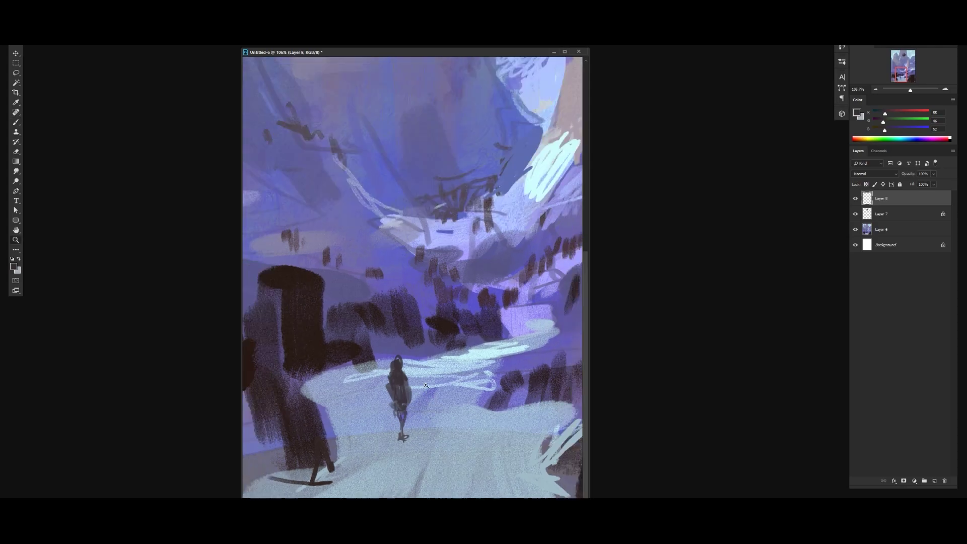
Shrink the figure with Free Transform and place it in the middle of the pale foreground.
key("ctrl+0")
key("ctrl+t")
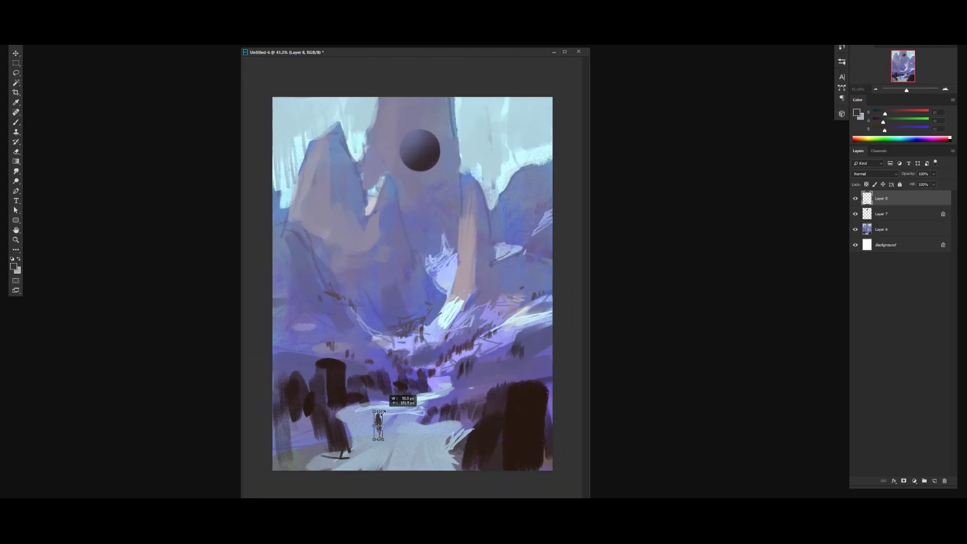
key("Return")
left_click_drag(471, 397, 483, 425)
key("ctrl+t")
left_click_drag(395, 443, 393, 451)
key("Return")
left_click_drag(509, 425, 526, 424)
left_click_drag(526, 424, 524, 408)
On a new layer beneath the sphere, paint terracotta (#ad6e62) light down the spire and set the layer to Overlay.
left_click(886, 225)
key("ctrl+shift+alt+n")
right_click(473, 258)
left_click(464, 270, "alt")
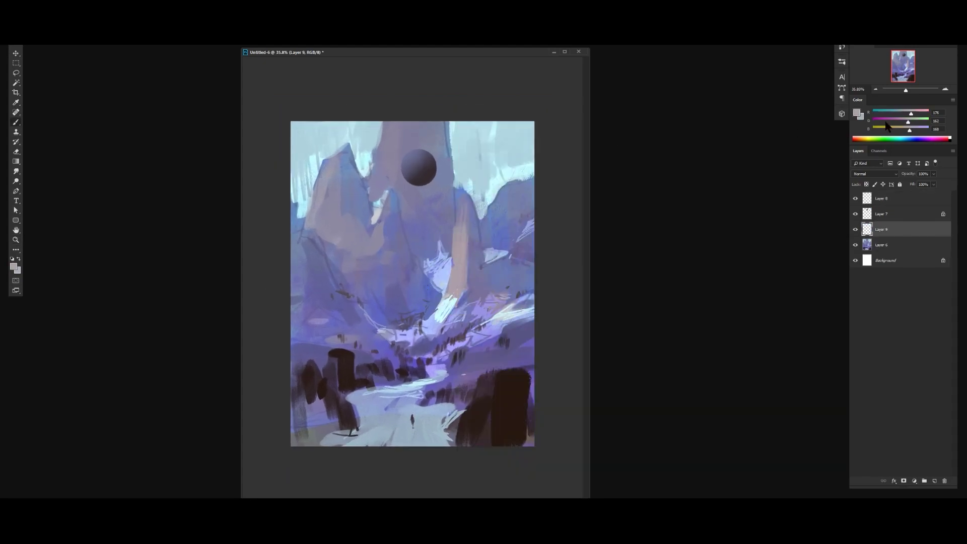
left_click(858, 113)
left_click(502, 239)
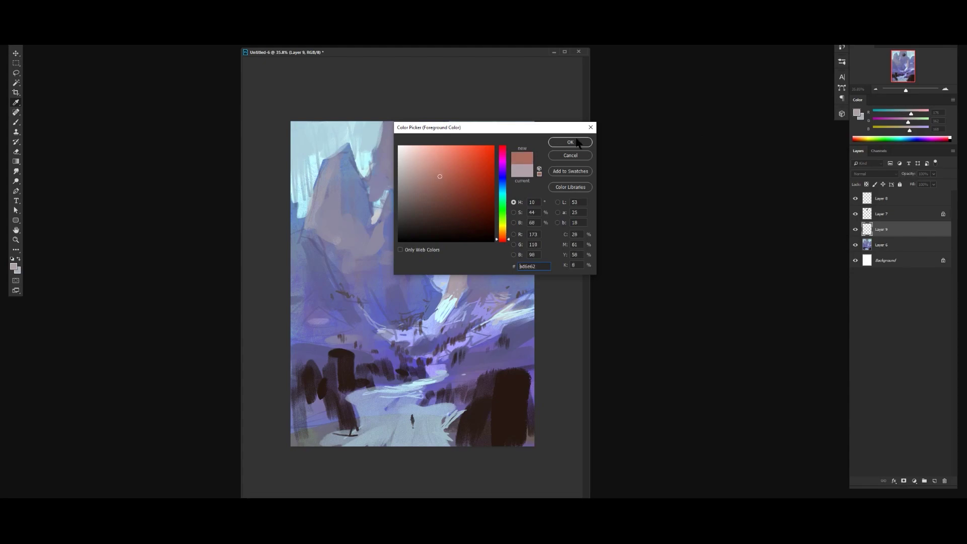
left_click(578, 143)
left_click_drag(462, 213, 440, 317)
left_click(887, 175)
left_click(870, 266)
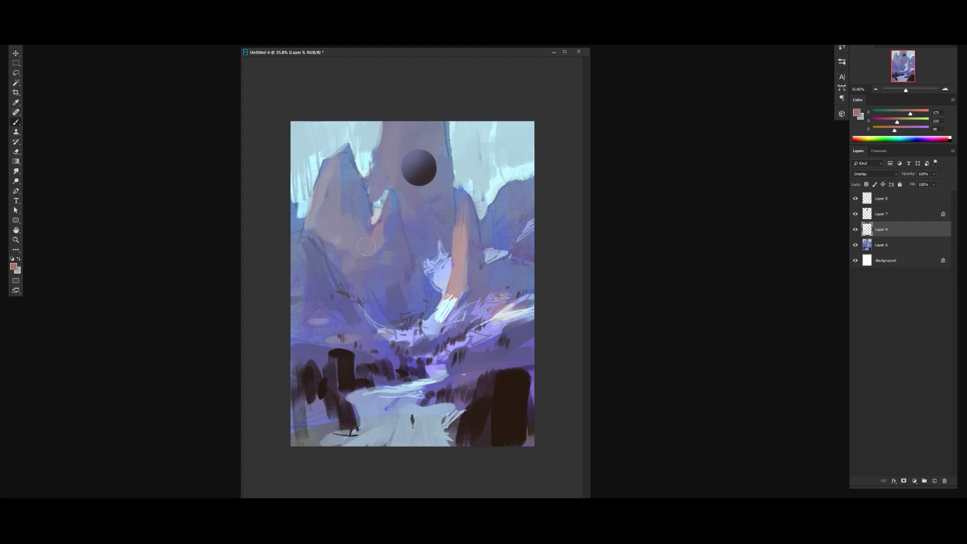
Erase excess warm tint around the left peaks and flip the canvas horizontally.
key("e")
mouse_move(394, 266)
left_mouse_down()
mouse_move(346, 266)
mouse_move(383, 266)
left_mouse_up()
key("ctrl+shift+h")
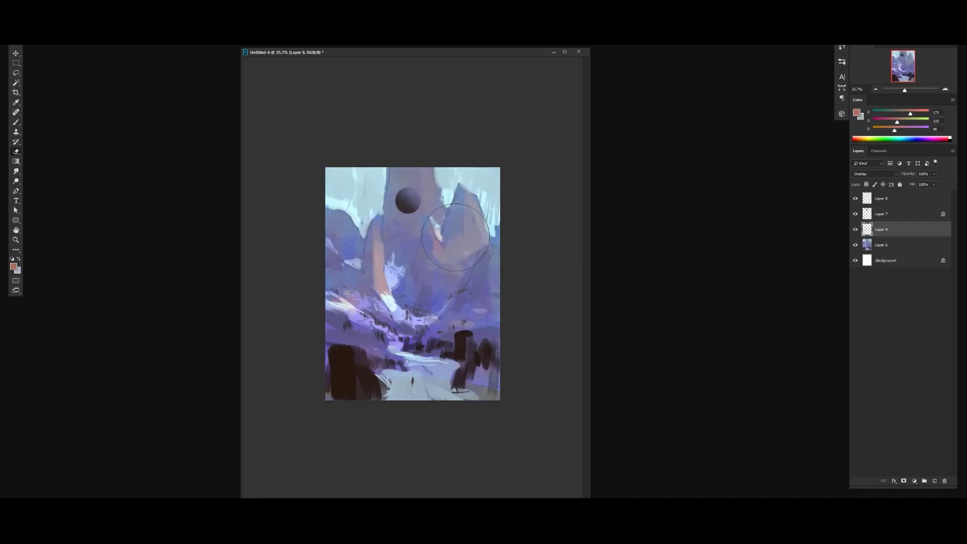
Merge the Overlay layer into the landscape layer and clean up the tall central spire's left edge with brush strokes in sampled colours.
key("ctrl+e")
scroll(434, 262, "up", 4)
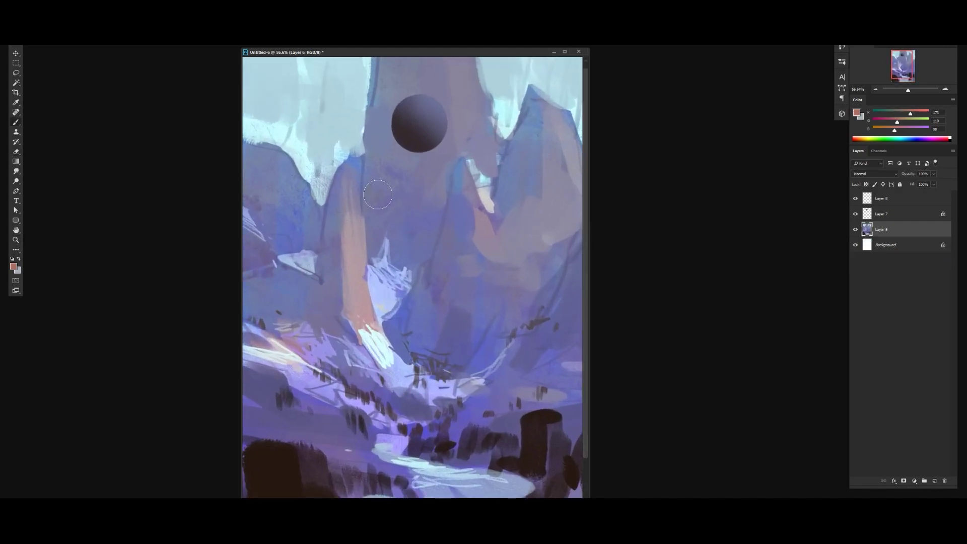
key("b")
right_click(445, 254)
left_click(497, 244)
left_click(438, 145)
left_click(370, 187, "alt")
left_click_drag(367, 190, 363, 251)
left_click(352, 132, "alt")
mouse_move(358, 166)
left_mouse_down()
mouse_move(359, 202)
mouse_move(364, 126)
left_mouse_up()
left_click(365, 182, "alt")
left_click(359, 126, "alt")
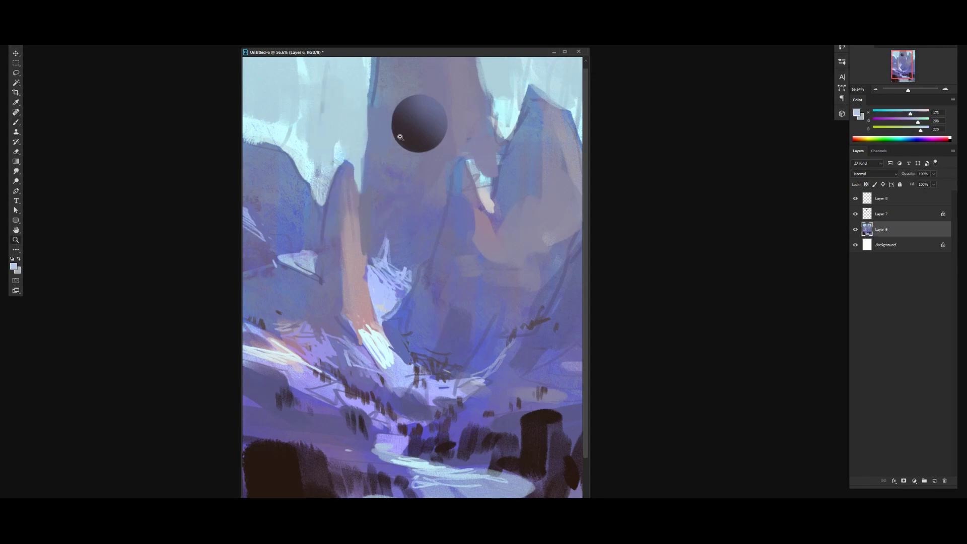
Show the rulers in percent units and place a vertical guide at 50% of the canvas width.
scroll(414, 177, "down", 3)
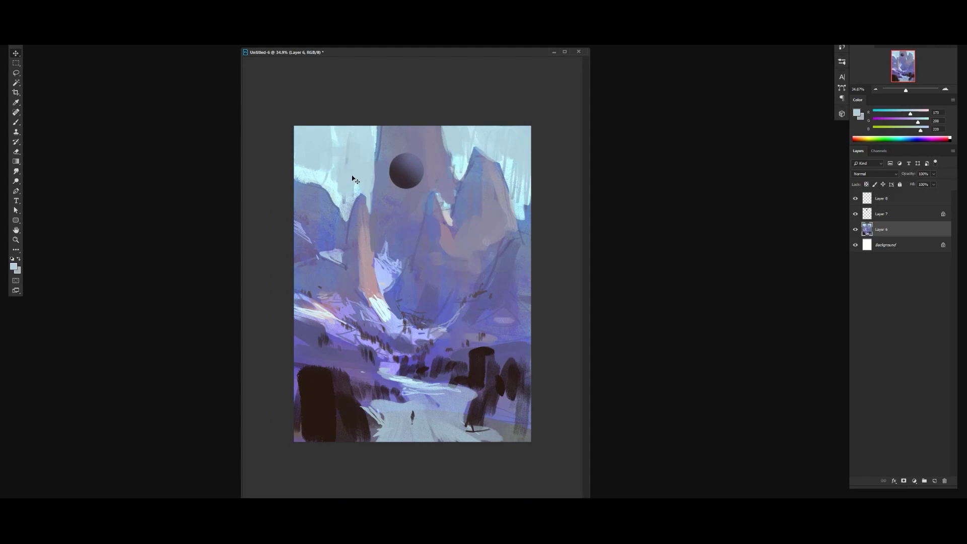
key("ctrl+r")
left_click_drag(247, 267, 417, 247)
right_click(387, 64)
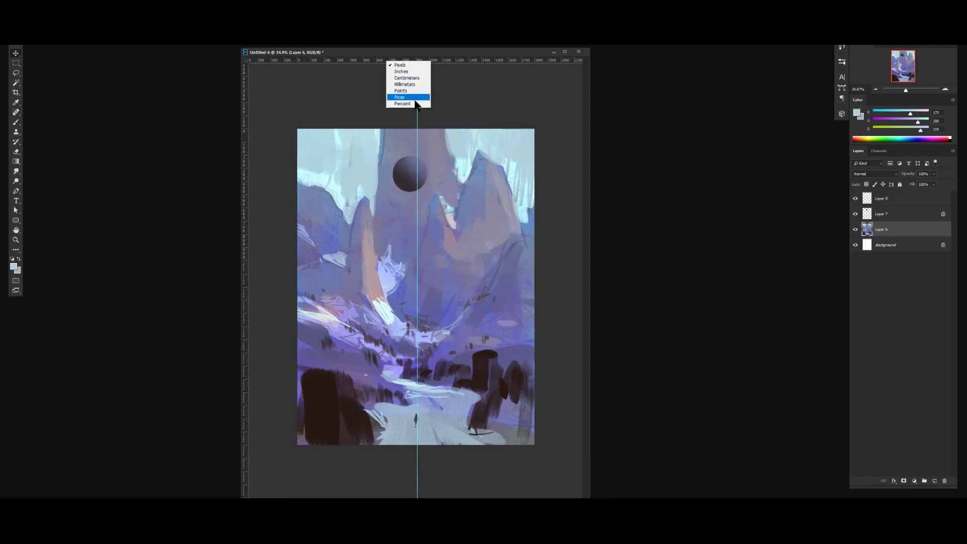
left_click(400, 111)
left_click_drag(418, 111, 416, 111)
Centre the sphere horizontally on the vertical guide and remove the guide from the canvas.
left_click_drag(410, 172, 425, 180)
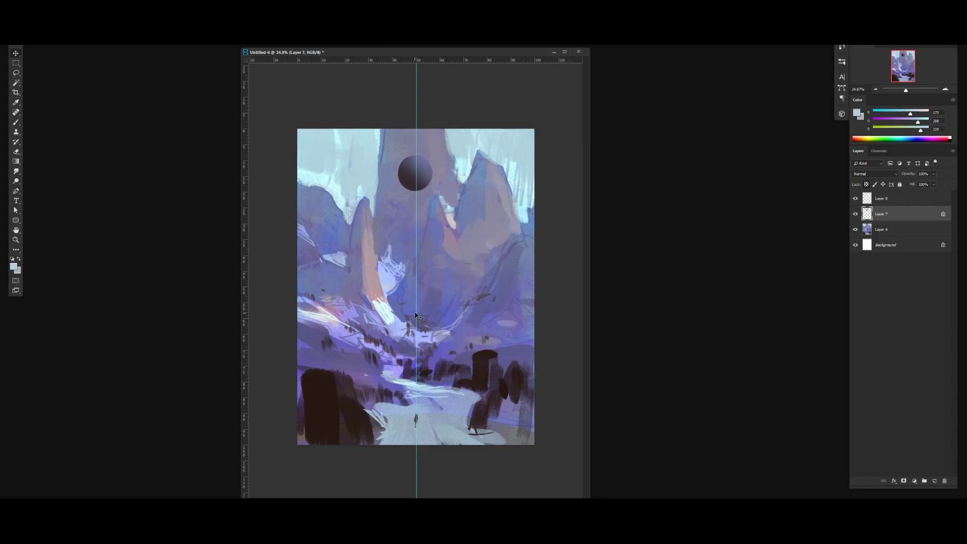
left_click_drag(415, 316, 244, 338)
key("z")
left_click_drag(441, 343, 414, 343)
key("b")
Add a new Lighten layer above the landscape layer and cover the mountains with a bright blue gradient fading out toward the foreground.
left_click(923, 202)
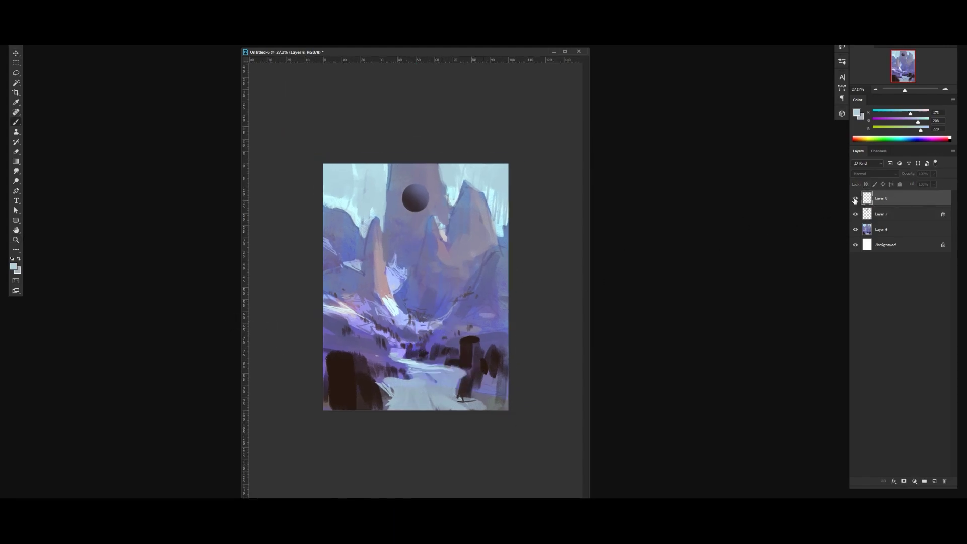
left_click(855, 199)
left_click(883, 231)
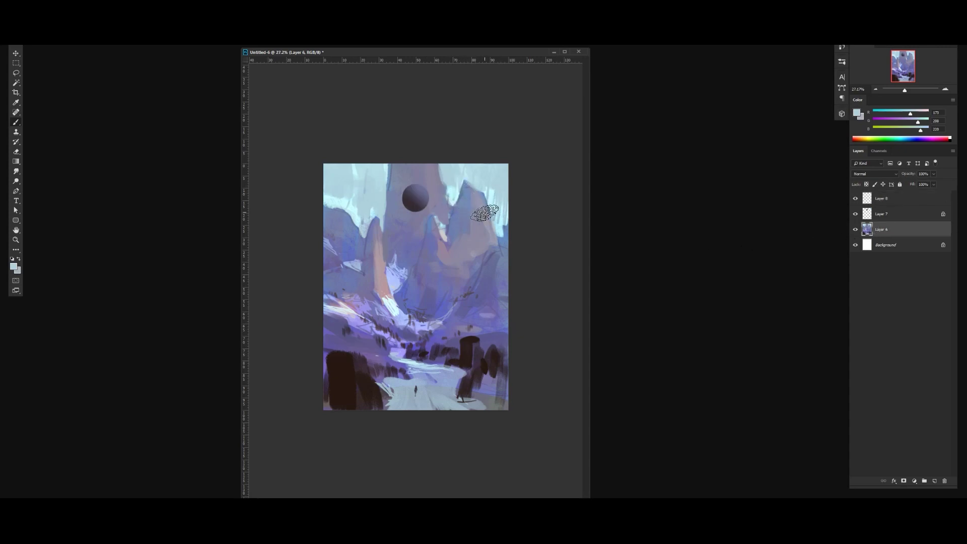
key("ctrl+shift+alt+n")
left_click(875, 174)
left_click(872, 232)
left_click(858, 113)
left_click(503, 179)
left_click(448, 144)
left_click(551, 143)
key("alt+BackSpace")
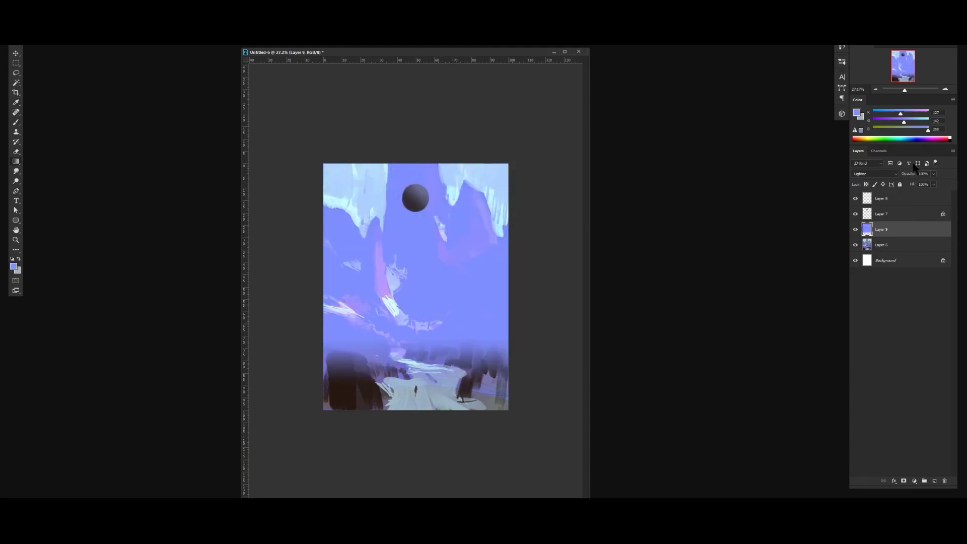
Reduce the opacity of the blue Lighten layer and flip the canvas horizontally.
left_click_drag(913, 172, 908, 177)
key("ctrl+shift+h")
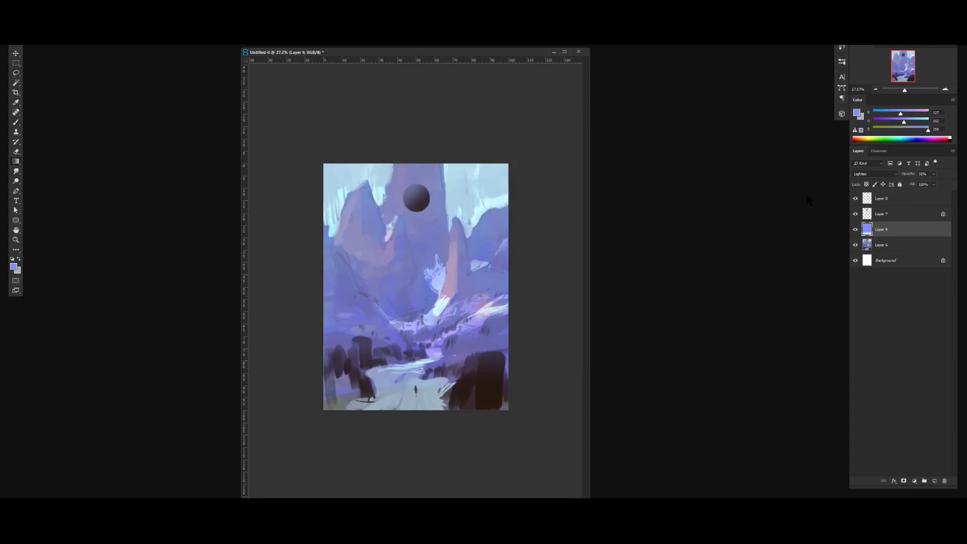
left_click_drag(424, 199, 424, 198)
key("z")
left_click_drag(355, 181, 366, 181)
Compare the scene with and without the blue layer, fine-tune its opacity and merge it into the landscape layer.
left_click(856, 229)
left_click(856, 229)
left_click(884, 227)
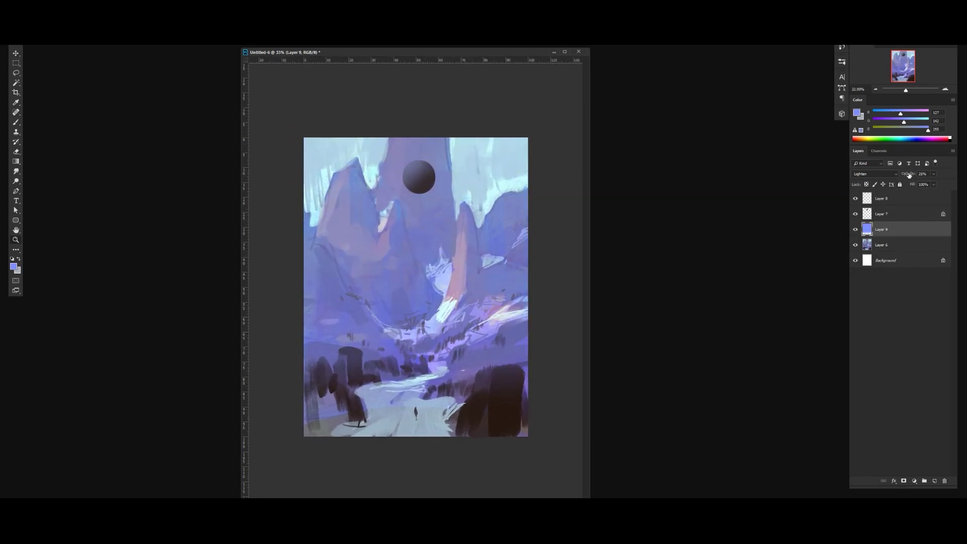
left_click_drag(909, 175, 911, 175)
key("ctrl+e")
left_click_drag(383, 150, 381, 142)
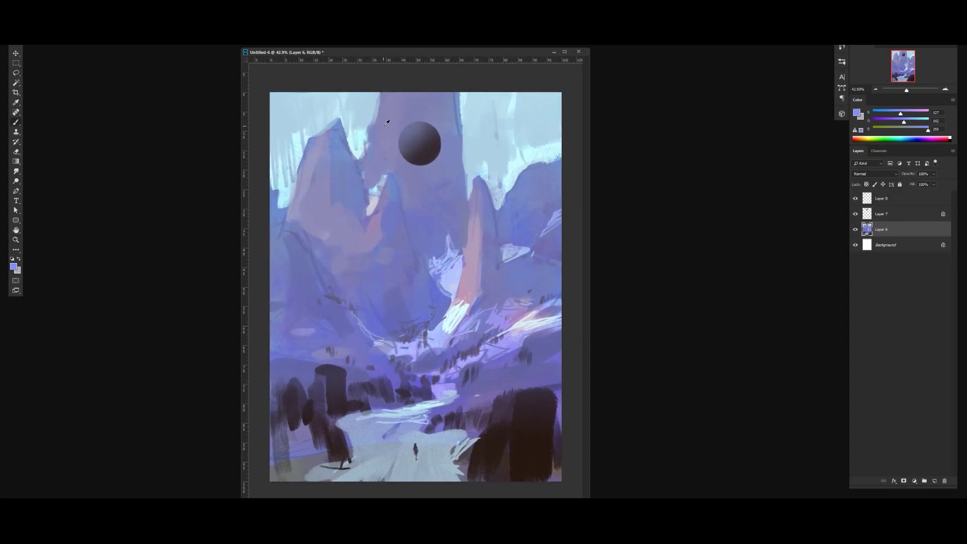
On a new layer, paint the distant mountains at both edges in lighter lavender and tidy the left peak's outline with sampled tones.
left_click(440, 201, "alt")
left_click(857, 113)
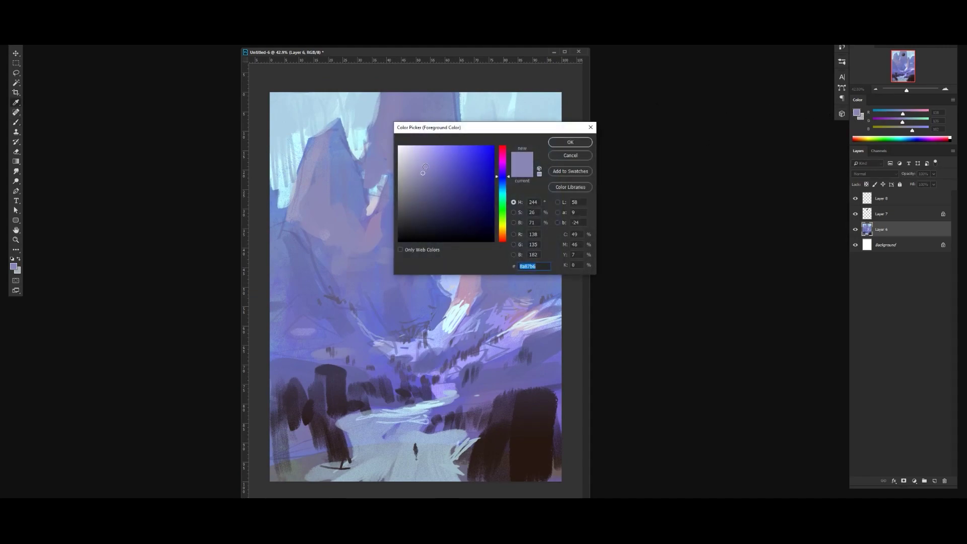
left_click(427, 154)
left_click(579, 143)
key("ctrl+shift+alt+n")
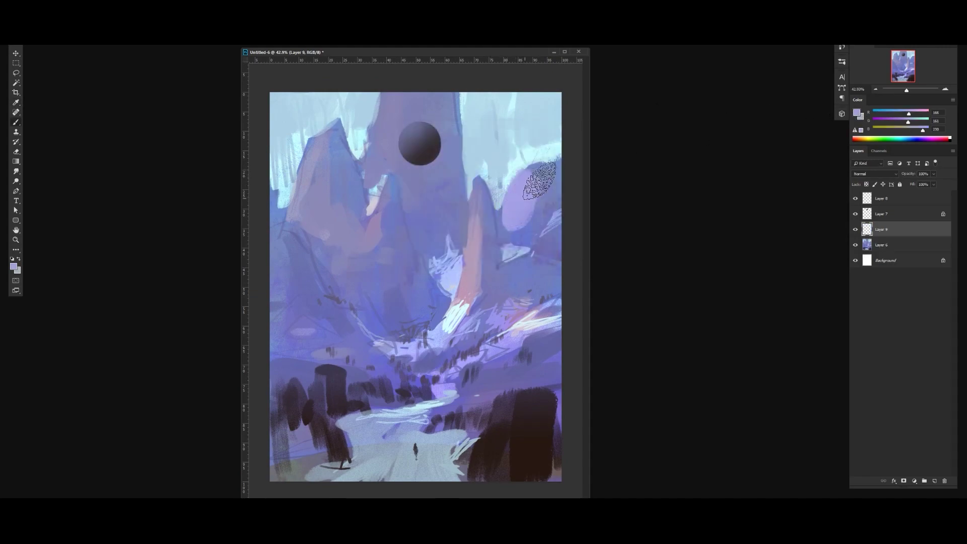
mouse_move(513, 220)
left_mouse_down()
mouse_move(540, 175)
mouse_move(536, 220)
mouse_move(513, 231)
mouse_move(514, 211)
left_mouse_up()
key("ctrl+minus")
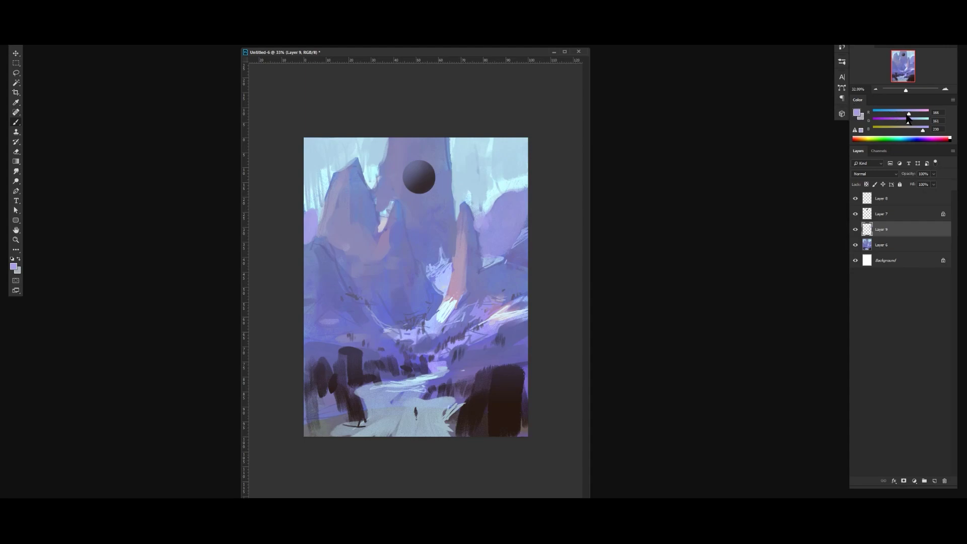
left_click_drag(906, 115, 899, 115)
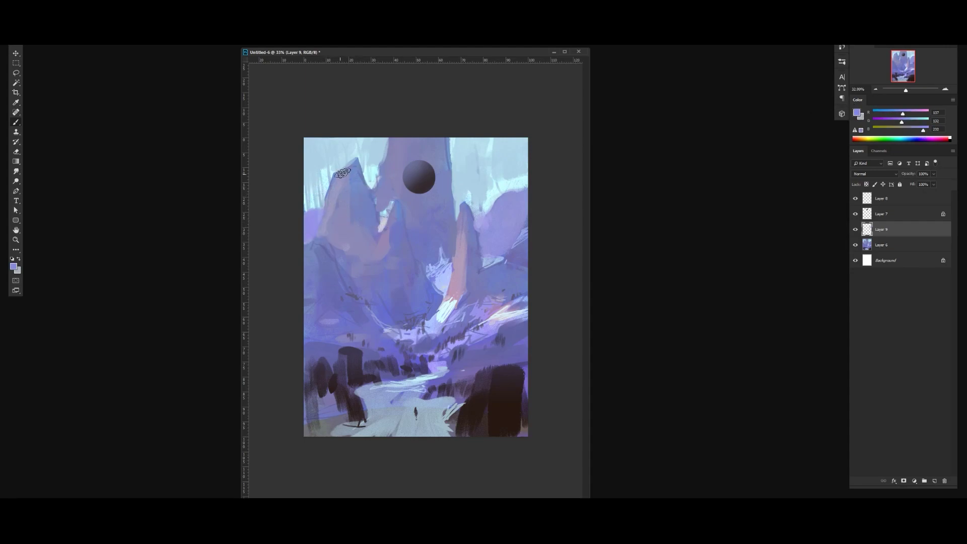
left_click(323, 167, "alt")
left_click(324, 165, "alt")
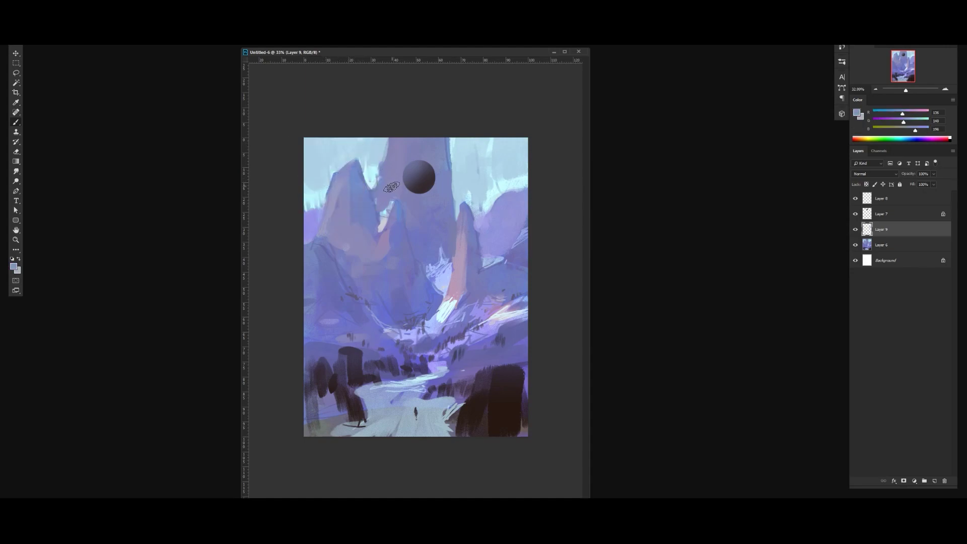
On a new layer, paint pale peach sunlight down the narrow spire on the right with a small brush.
left_click(457, 286, "alt")
left_click(857, 114)
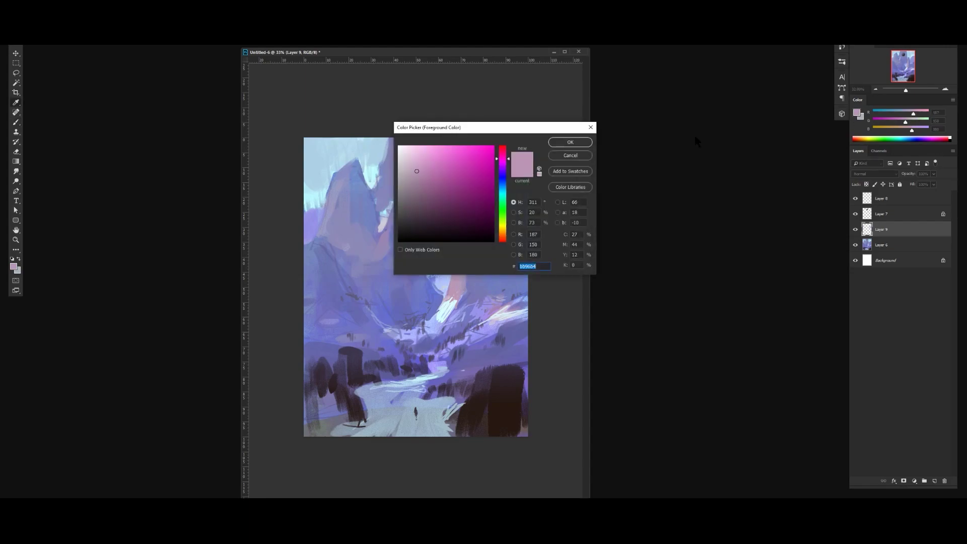
left_click(503, 235)
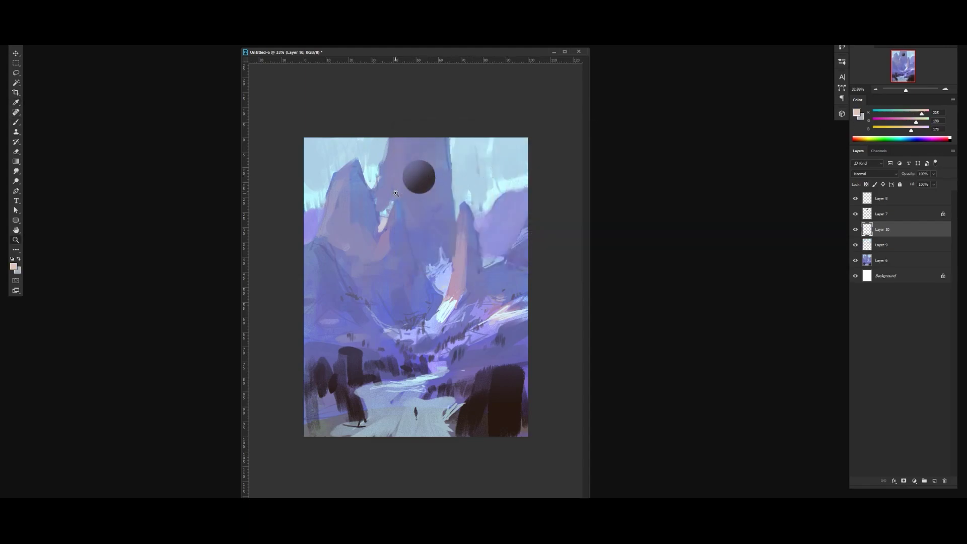
scroll(502, 204, "up", 5)
key("bracketleft")
key("bracketleft")
key("bracketleft")
key("bracketleft")
key("bracketleft")
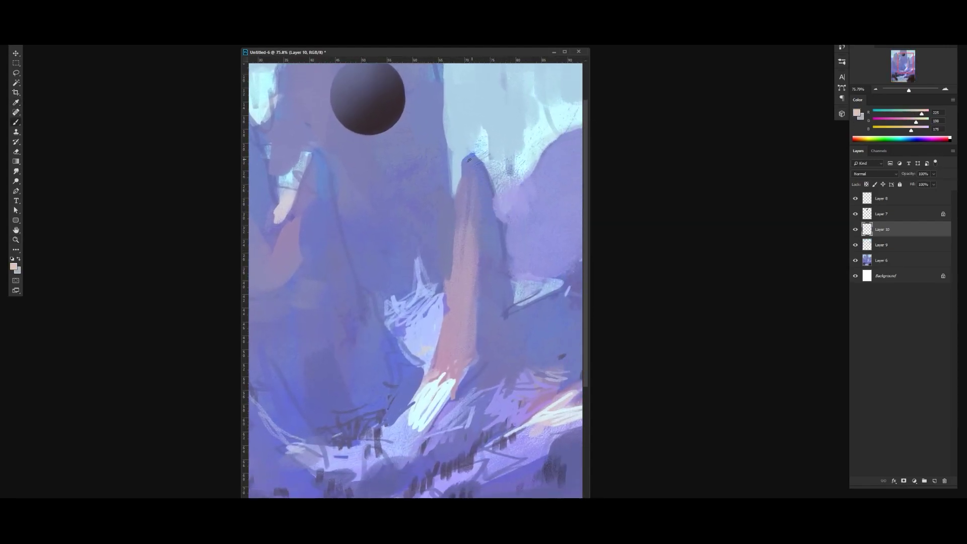
mouse_move(470, 160)
left_mouse_down()
mouse_move(465, 205)
mouse_move(476, 185)
left_mouse_up()
left_click_drag(463, 241, 464, 235)
scroll(486, 243, "down", 5)
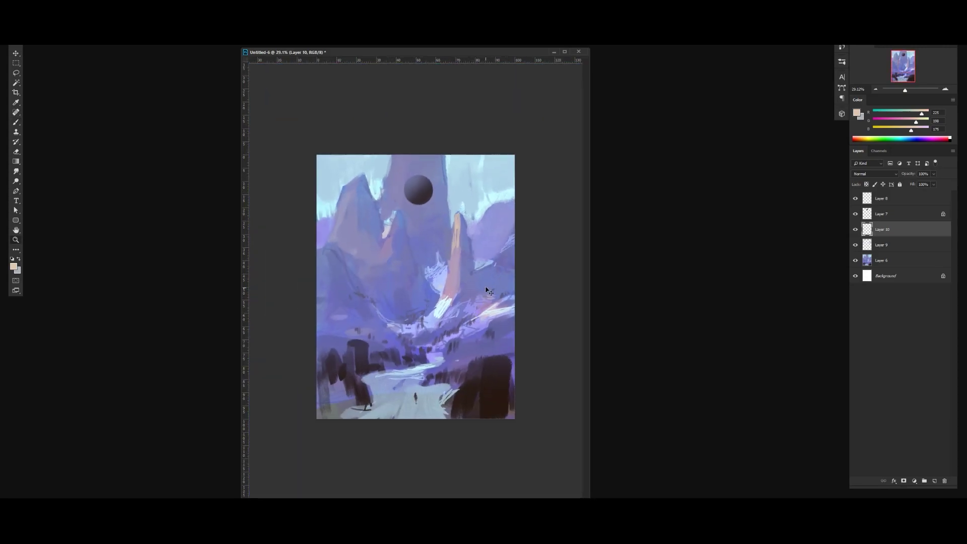
Add peach rim light to the left peak, central spire and far right mountain, undoing the last strokes on the left ridge.
scroll(502, 259, "up", 1)
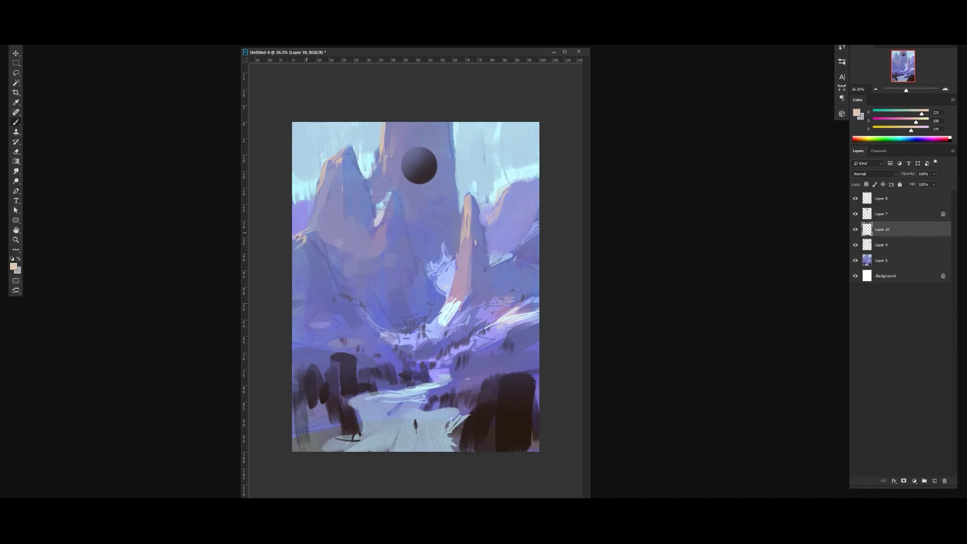
key("ctrl+z")
mouse_move(400, 268)
left_mouse_down()
mouse_move(378, 268)
mouse_move(396, 268)
left_mouse_up()
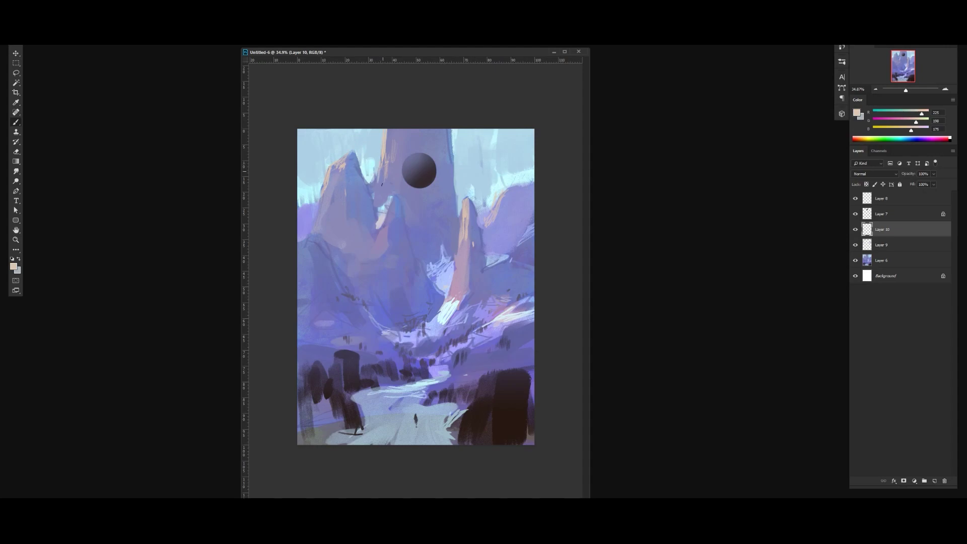
left_click(376, 306, "alt")
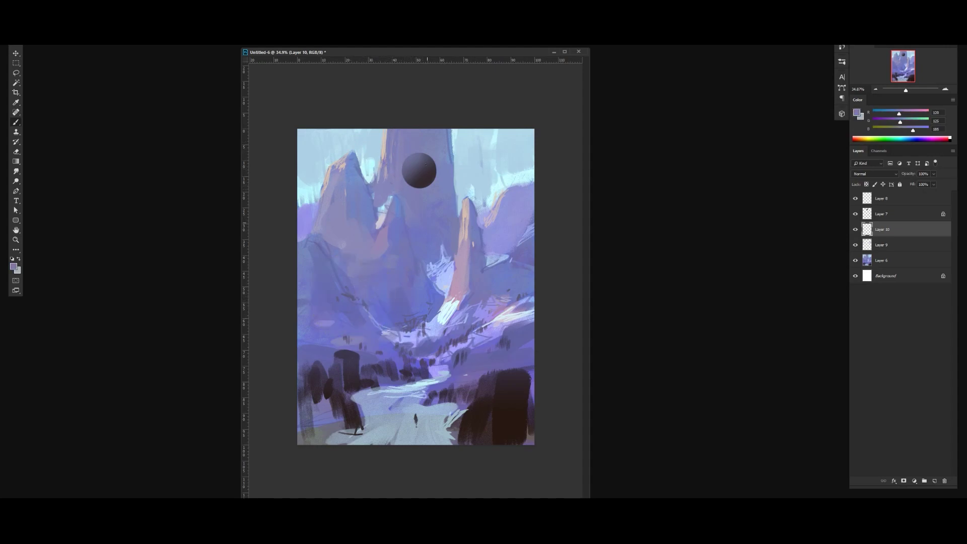
key("z")
mouse_move(454, 239)
left_mouse_down()
mouse_move(431, 240)
mouse_move(439, 240)
left_mouse_up()
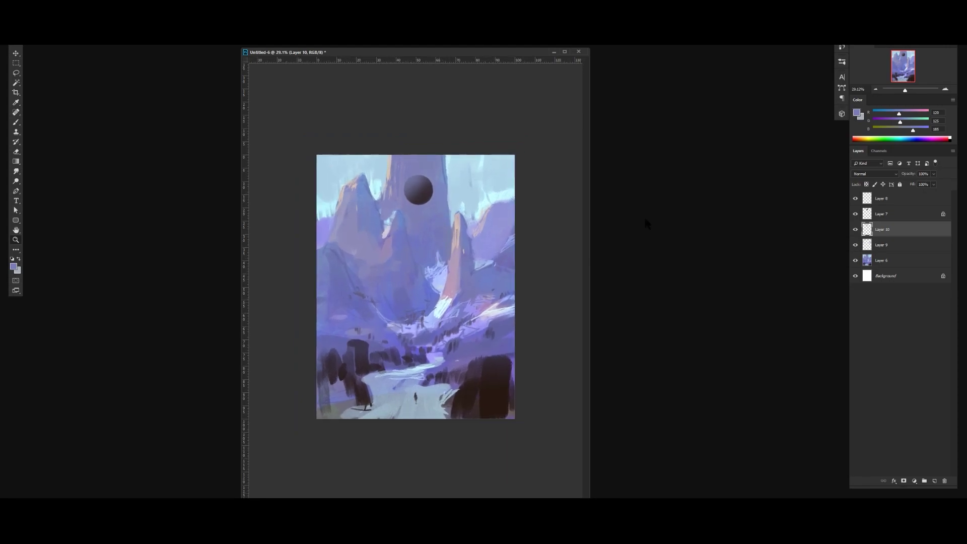
Merge the highlight layers into the landscape, then paint pale blue mist at the central peaks' base on a new layer and erase the excess.
key("ctrl+e")
key("ctrl+e")
key("ctrl+shift+alt+n")
key("b")
right_click(469, 217)
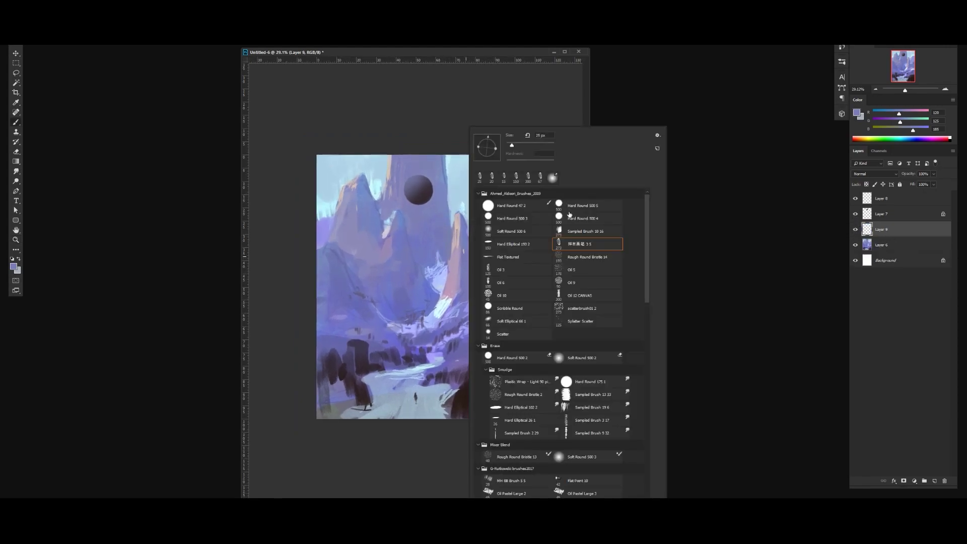
left_click(569, 217)
left_click(427, 320, "alt")
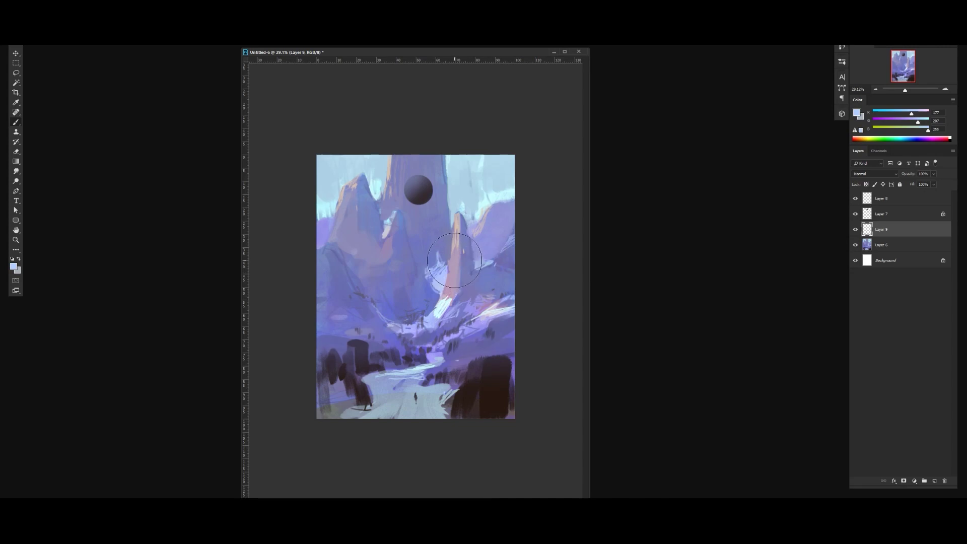
mouse_move(399, 295)
left_mouse_down()
mouse_move(410, 296)
mouse_move(413, 283)
left_mouse_up()
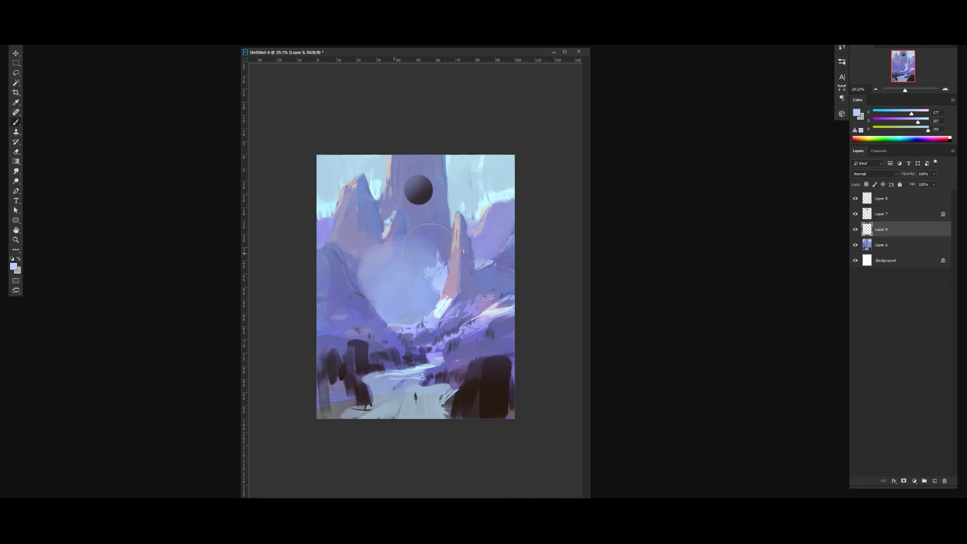
key("e")
mouse_move(393, 245)
left_mouse_down()
mouse_move(445, 278)
mouse_move(379, 267)
mouse_move(442, 289)
mouse_move(423, 276)
mouse_move(437, 228)
left_mouse_up()
Merge the mist down and, on another new layer, brush more pale blue haze behind the narrow right spire, trimming its edges.
key("ctrl+e")
key("ctrl+alt+shift+n")
key("b")
mouse_move(439, 262)
left_mouse_down()
mouse_move(425, 252)
mouse_move(438, 274)
left_mouse_up()
left_click_drag(443, 230, 423, 266)
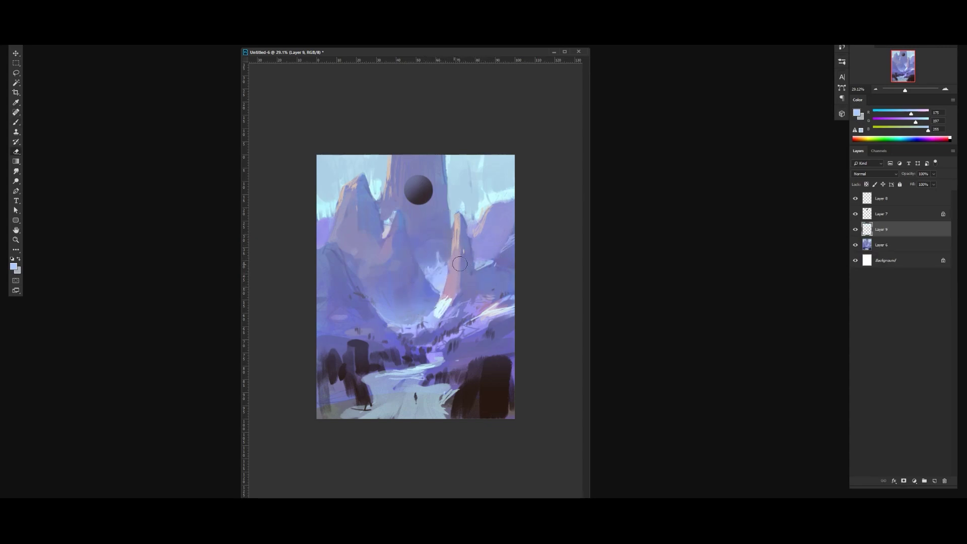
key("b")
left_click_drag(414, 348, 332, 340)
key("ctrl+z")
left_click_drag(389, 333, 411, 358)
key("ctrl+z")
Paint a broad pale blue mist bank over the lower left slopes and dark trees with an enlarged brush.
key("bracketright")
key("bracketright")
key("bracketright")
key("bracketright")
key("bracketright")
mouse_move(328, 335)
left_mouse_down()
mouse_move(398, 335)
mouse_move(328, 308)
left_mouse_up()
Erase the upper part of the mist bank with an enlarged eraser so it fades into the left mountains.
key("e")
key("bracketright")
key("bracketright")
key("bracketright")
key("bracketright")
left_click_drag(391, 312, 365, 268)
left_click_drag(430, 305, 299, 273)
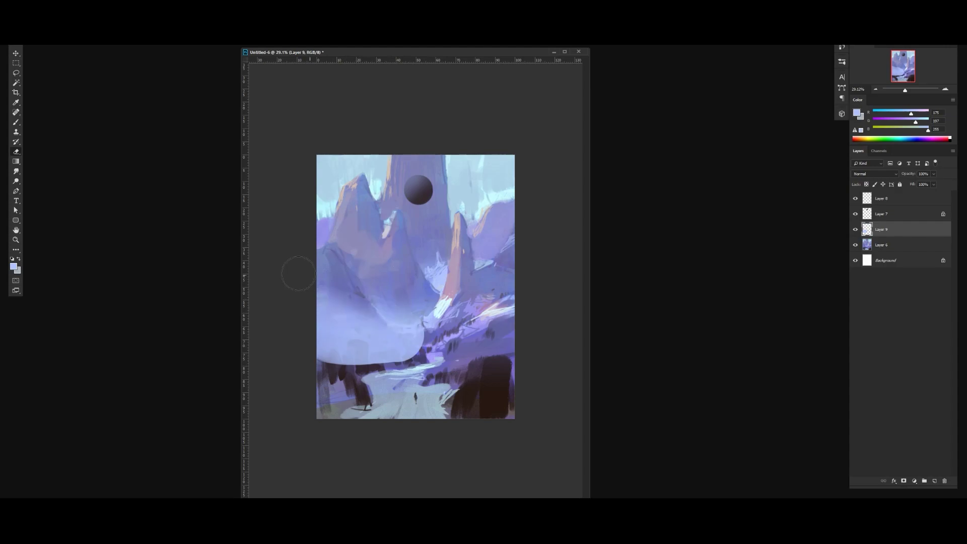
mouse_move(397, 317)
left_mouse_down()
mouse_move(325, 306)
mouse_move(287, 318)
left_mouse_up()
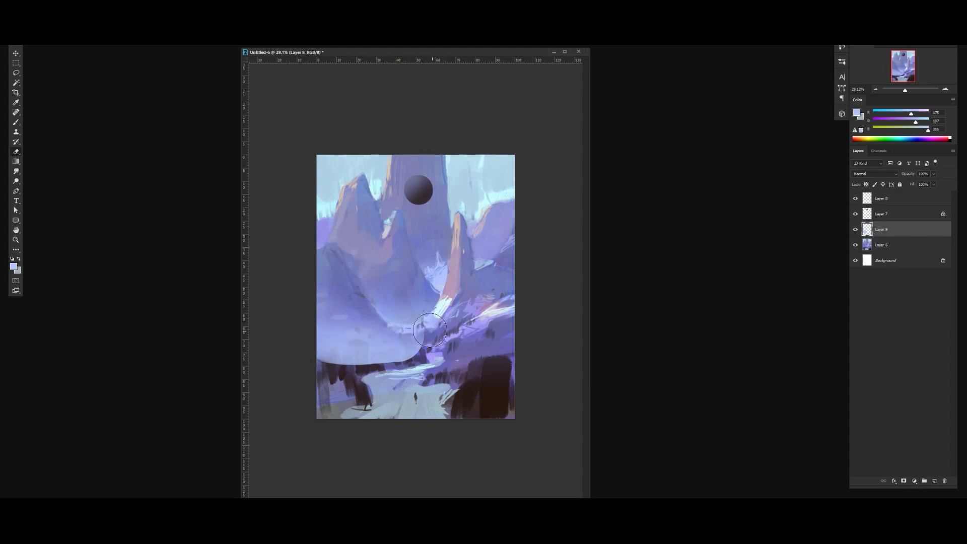
Switch the eraser to another brush preset and erase the mist's hard lower edge over the dark trees.
right_click(431, 278)
double_click(551, 245)
mouse_move(355, 351)
left_mouse_down()
mouse_move(343, 368)
mouse_move(332, 360)
mouse_move(380, 359)
mouse_move(412, 378)
mouse_move(384, 350)
mouse_move(325, 356)
left_mouse_up()
key("z")
left_click_drag(437, 345, 423, 345)
Lower the mist layer's opacity, compare the scene with and without it, and merge it into the landscape layer.
left_click_drag(911, 175, 908, 174)
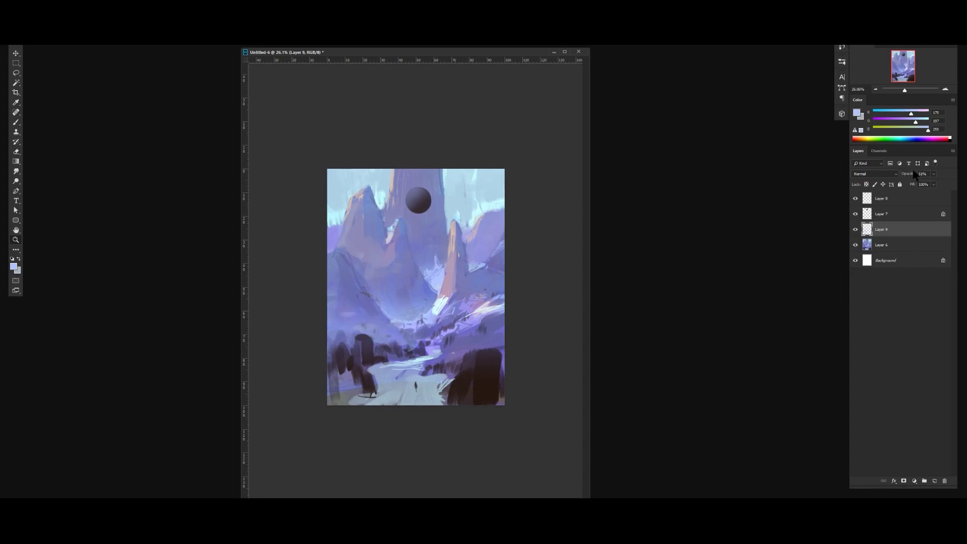
left_click_drag(420, 352, 431, 353)
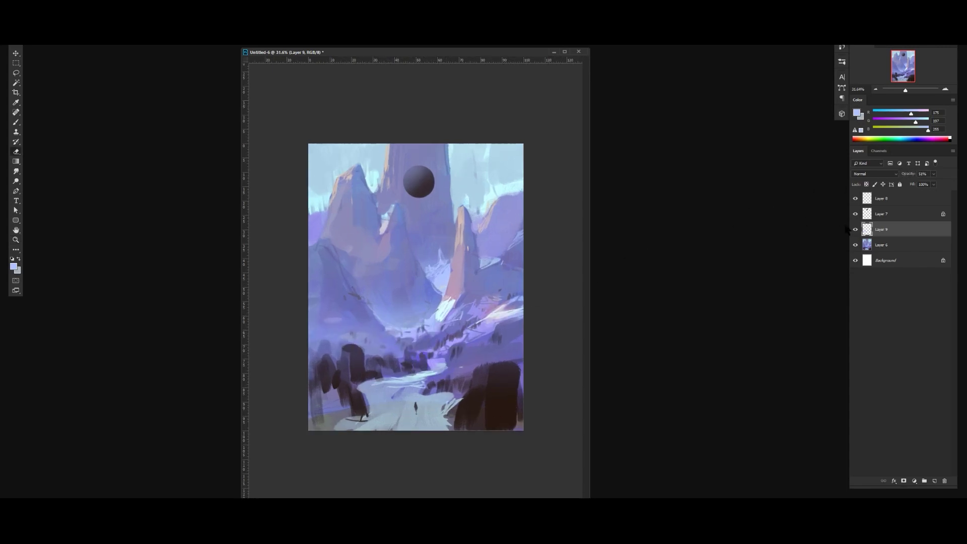
left_click(856, 229)
left_click(855, 230)
key("ctrl+e")
Duplicate the sphere layer and invert the colours of the copy.
left_click(874, 216)
left_click(856, 214)
left_click(855, 214)
key("ctrl+j")
key("ctrl+alt+z")
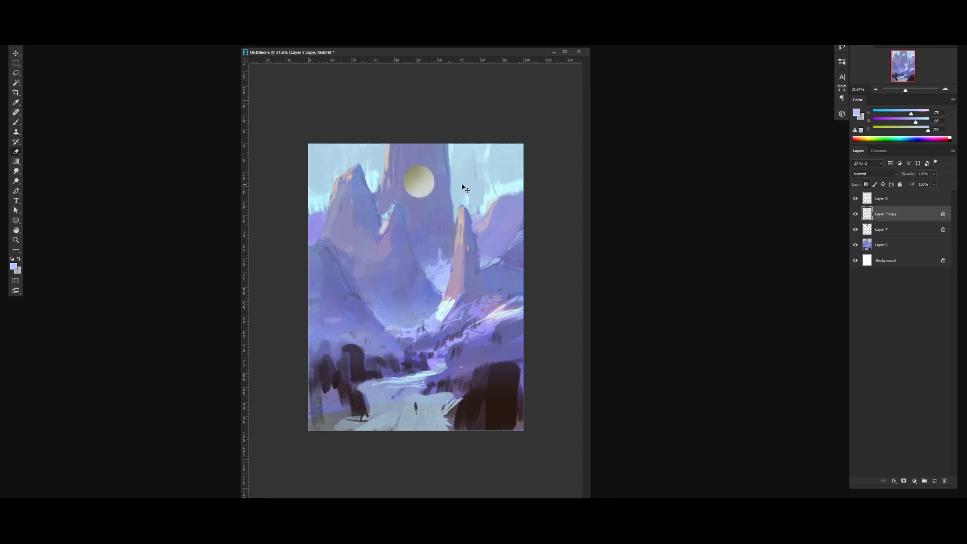
key("ctrl+shift+z")
Choose a soft brush and paint over the sphere copy in pink, undoing the first strokes.
key("b")
left_click(451, 276, "alt")
mouse_move(426, 189)
left_mouse_down()
mouse_move(397, 181)
mouse_move(432, 178)
mouse_move(431, 145)
mouse_move(414, 151)
mouse_move(428, 151)
mouse_move(445, 173)
left_mouse_up()
left_click(855, 112)
left_click(580, 142)
key("ctrl+z")
right_click(447, 167)
left_click(496, 229)
left_click(644, 115)
mouse_move(464, 111)
left_mouse_down()
mouse_move(442, 151)
mouse_move(441, 180)
left_mouse_up()
Blend sampled pink and salmon tones across the sphere to form a smooth gradient.
left_click(428, 128, "alt")
left_click_drag(428, 127, 418, 194)
left_click(445, 137, "alt")
left_click(446, 134, "alt")
scroll(454, 162, "down", 4)
scroll(456, 164, "up", 3)
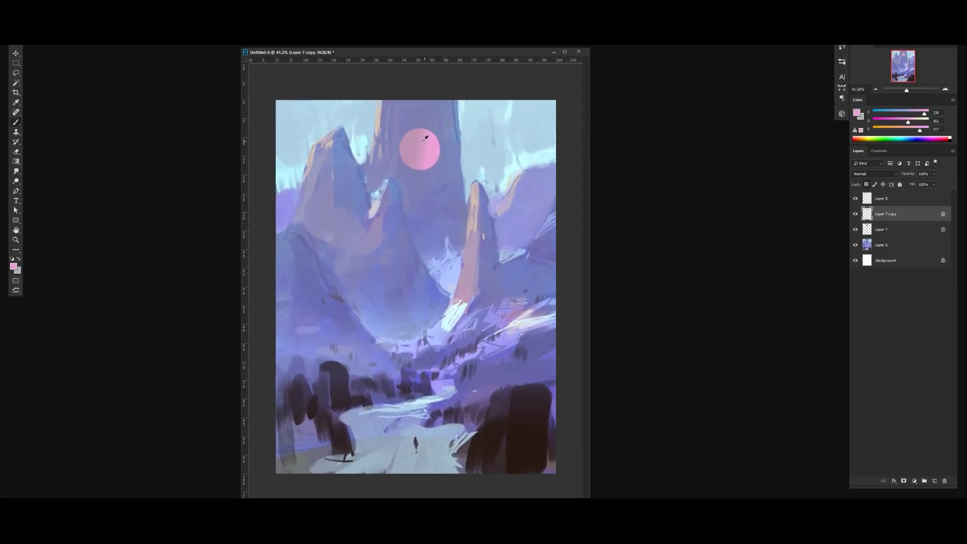
Mix a saturated teal and paint it on the sphere's left side, blending it into the pink with sampled colours.
left_click(423, 138, "alt")
left_click_drag(886, 112, 872, 113)
left_click(917, 120)
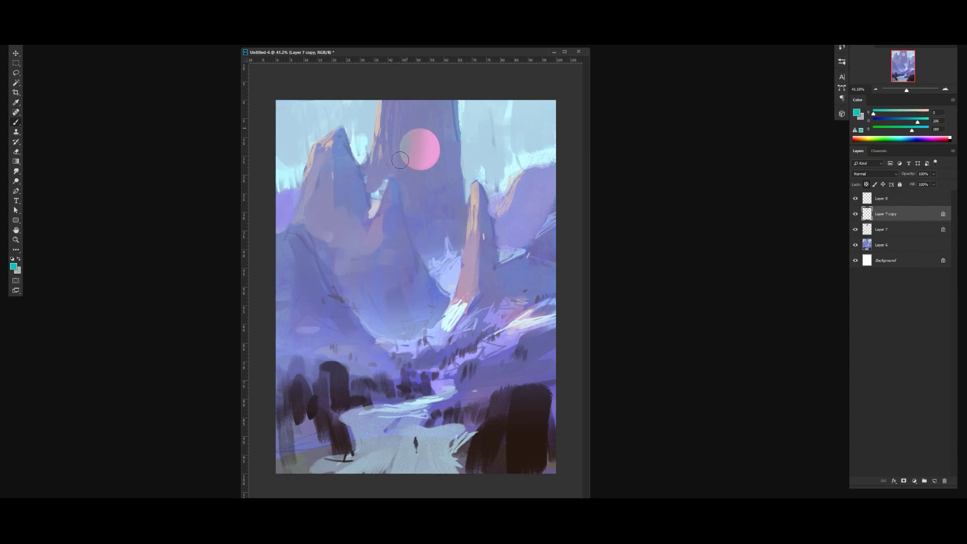
left_click(423, 136, "alt")
left_click(415, 153, "alt")
key("z")
left_click_drag(416, 172, 414, 183)
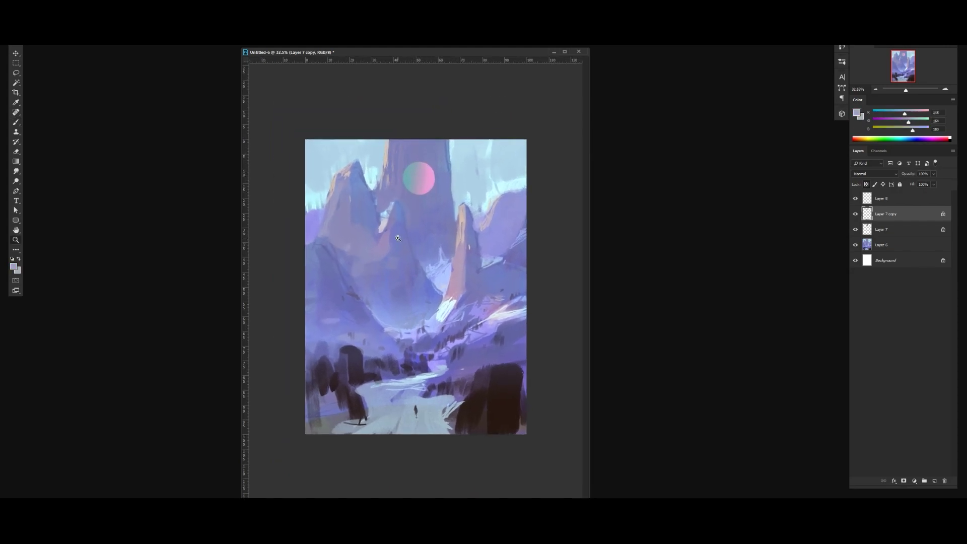